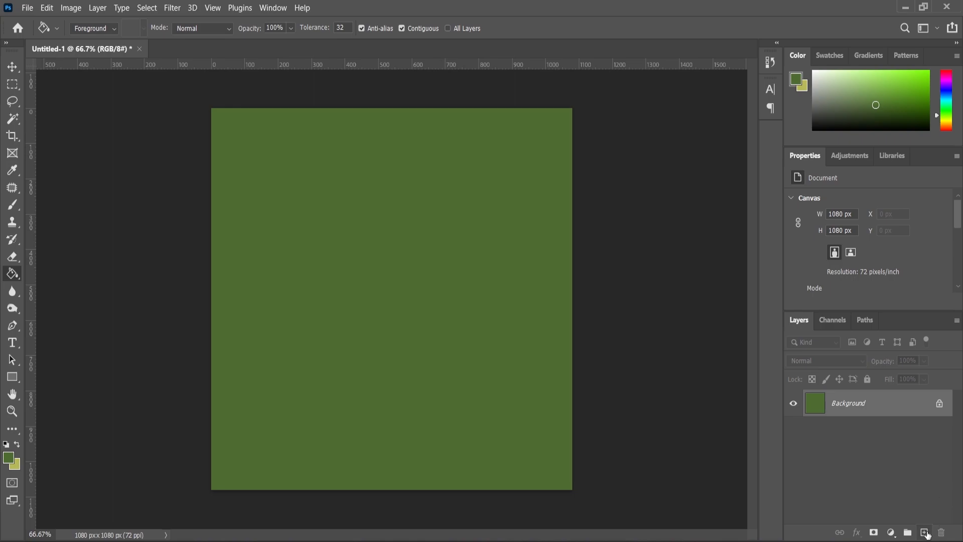
# - On a new layer above the background, paint a large yellow-olive glow over the canvas centre with a soft brush at 0% hardness
pyautogui.click(13, 204)
pyautogui.click(15, 446)
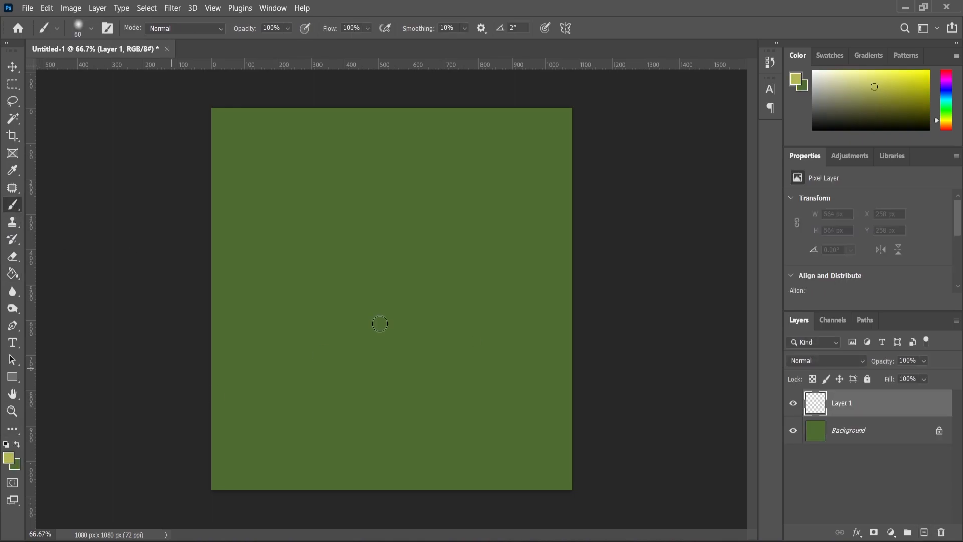
pyautogui.rightClick(378, 270)
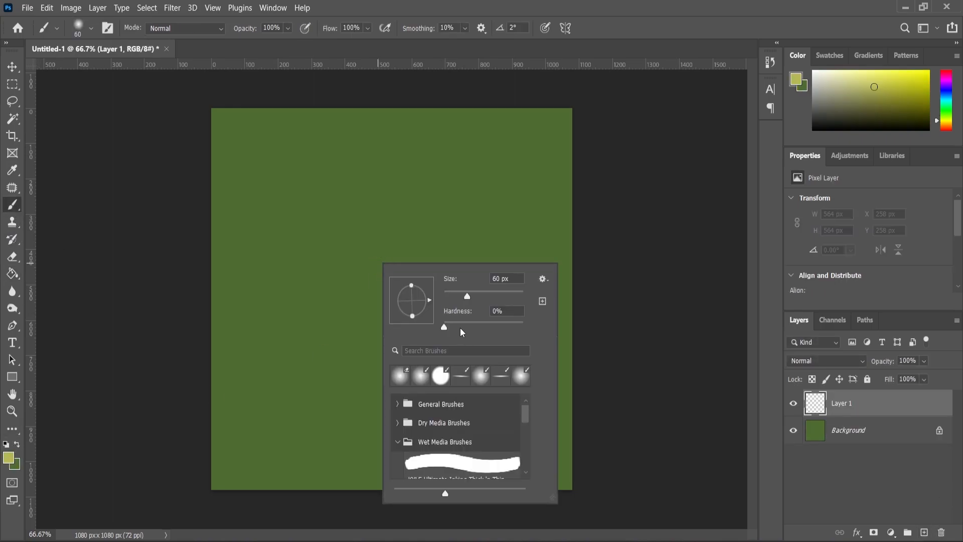
pyautogui.click(13, 200)
pyautogui.press(']')
pyautogui.press(']')
pyautogui.press(']')
pyautogui.press(']')
pyautogui.press(']')
pyautogui.press(']')
pyautogui.press(']')
pyautogui.press(']')
pyautogui.press(']')
pyautogui.press(']')
pyautogui.press(']')
pyautogui.press(']')
pyautogui.press(']')
pyautogui.press(']')
pyautogui.press(']')
pyautogui.press(']')
pyautogui.press(']')
pyautogui.press(']')
pyautogui.press(']')
pyautogui.press(']')
pyautogui.press('[')
pyautogui.press('[')
pyautogui.click(392, 301)
pyautogui.press('[')
pyautogui.press('[')
pyautogui.press('[')
pyautogui.press('[')
pyautogui.press('[')
pyautogui.press('[')
pyautogui.press('[')
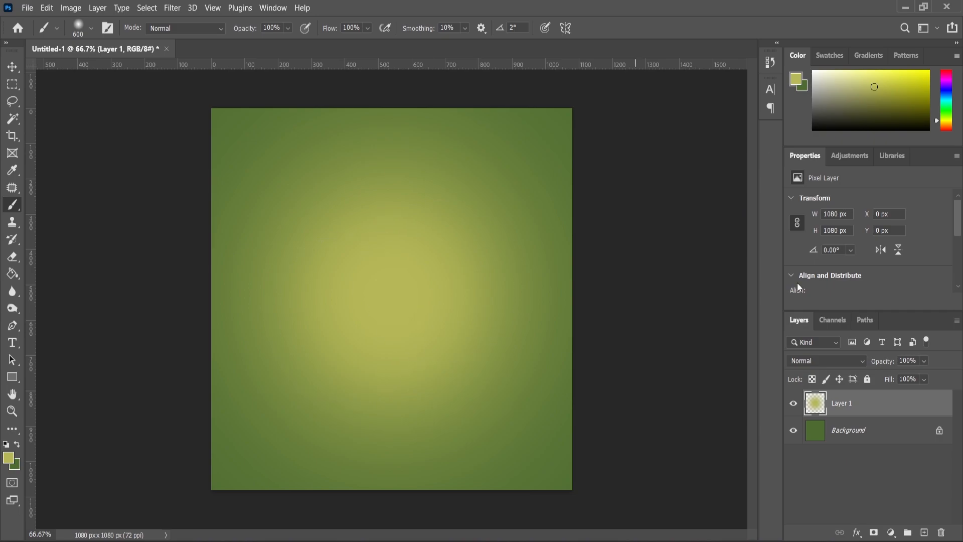
# - Place the Floating-Grass image, enlarge it to about 950 px wide and move it to the lower part of the canvas
pyautogui.hotkey('alt', 'Tab')
pyautogui.moveTo(351, 135); pyautogui.dragTo(380, 349)
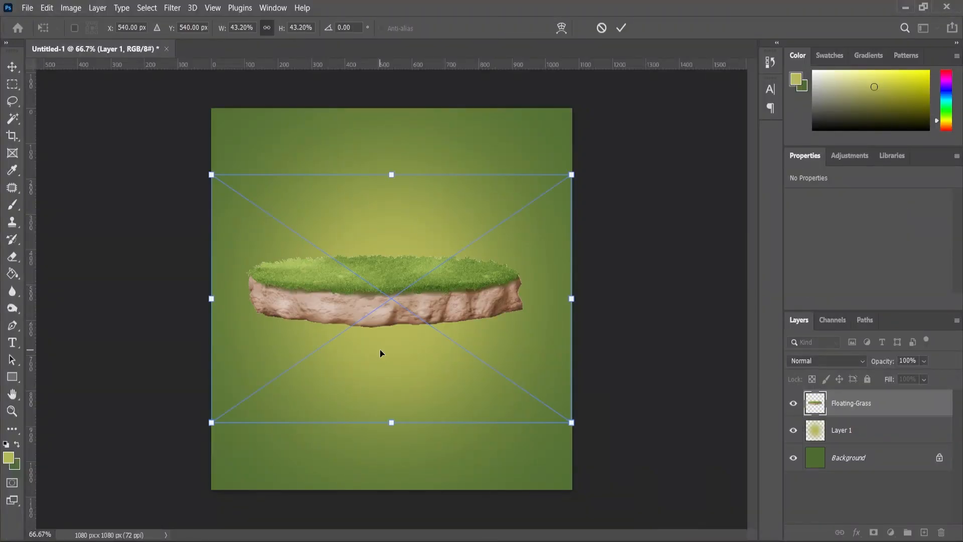
pyautogui.moveTo(576, 178); pyautogui.dragTo(597, 157)
pyautogui.moveTo(452, 290); pyautogui.dragTo(460, 395)
pyautogui.click(12, 410)
# - Apply a Levels adjustment to the grass island with input levels 9, 0.76 and 253
pyautogui.hotkey('ctrl', '0')
pyautogui.keyDown('alt'); pyautogui.scroll(-1, 441, 425); pyautogui.keyUp('alt')
pyautogui.click(70, 8)
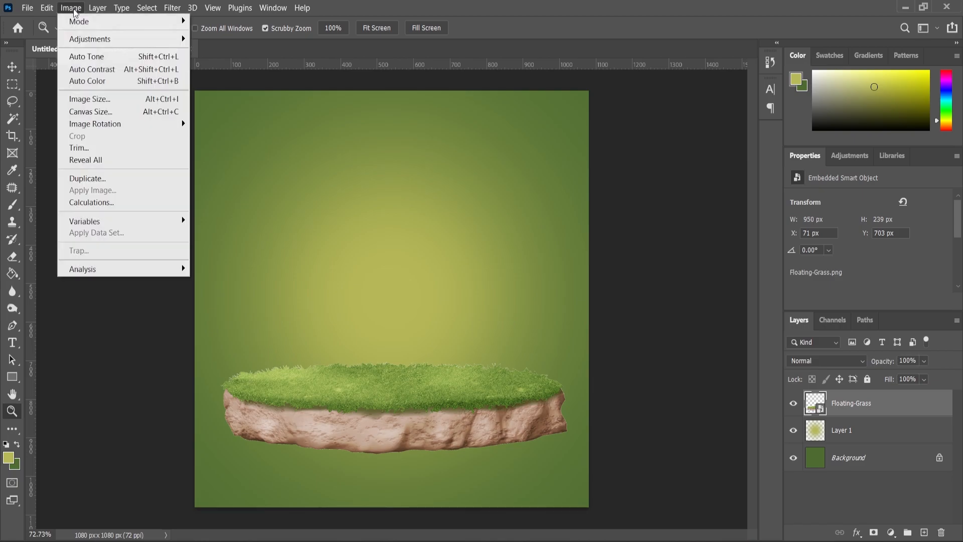
pyautogui.moveTo(95, 39)
pyautogui.click(256, 51)
pyautogui.moveTo(448, 235); pyautogui.dragTo(452, 239)
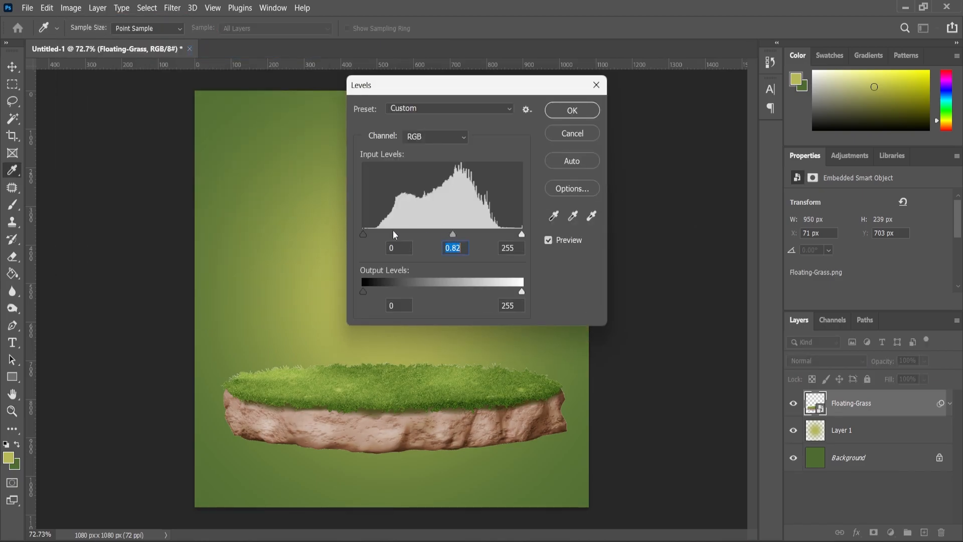
pyautogui.moveTo(368, 236); pyautogui.dragTo(370, 236)
pyautogui.moveTo(521, 234); pyautogui.dragTo(520, 234)
pyautogui.moveTo(456, 234); pyautogui.dragTo(458, 233)
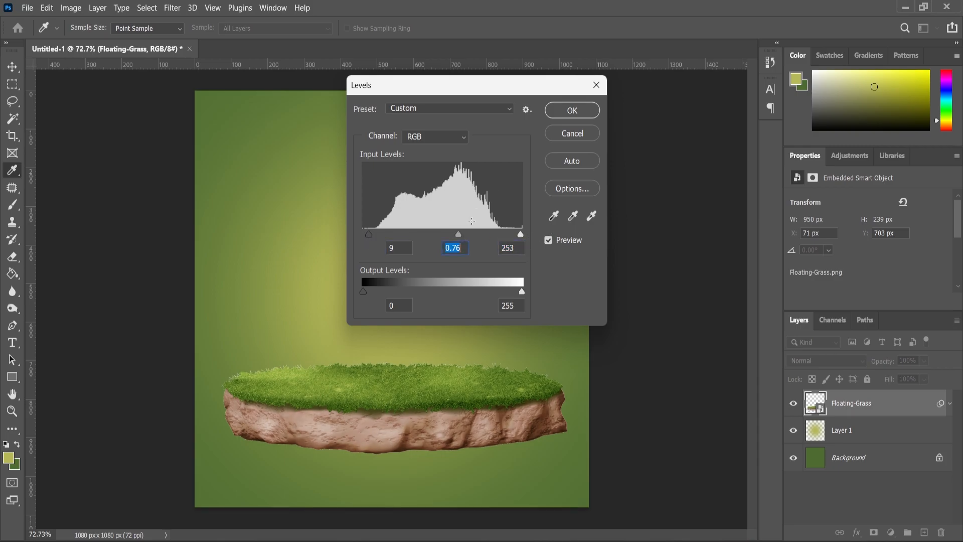
pyautogui.click(585, 110)
pyautogui.press('z')
# - Place the roadpng.parspng.com-6 image, scale it to 55.54% and move it down over the centre of the grass island
pyautogui.click(552, 491)
pyautogui.moveTo(494, 141); pyautogui.dragTo(477, 397)
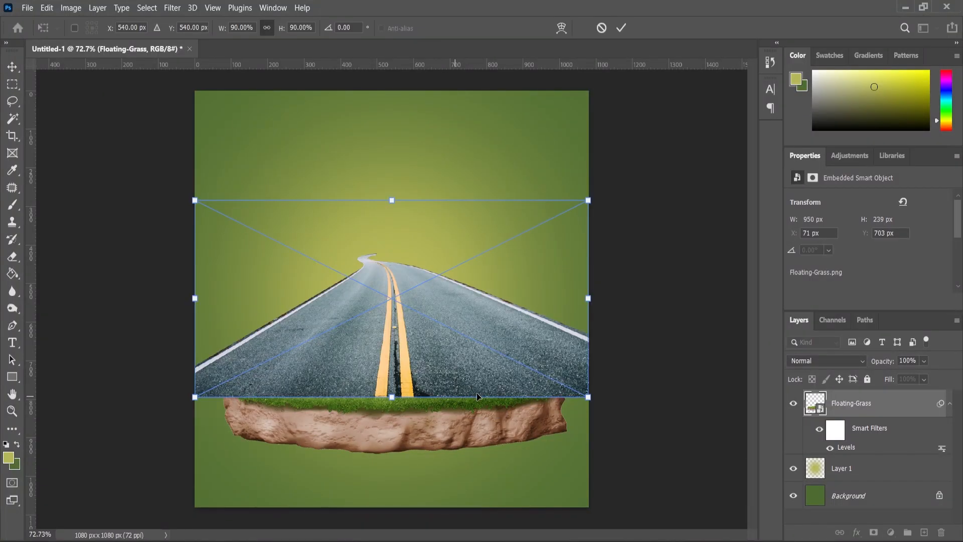
pyautogui.moveTo(587, 200); pyautogui.dragTo(536, 292)
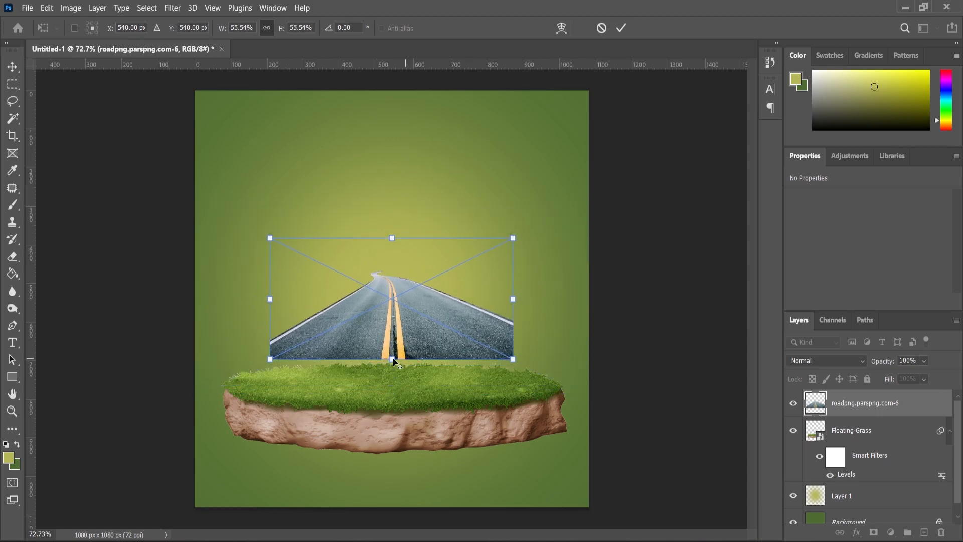
pyautogui.scroll(5, 393, 358)
pyautogui.moveTo(417, 315); pyautogui.dragTo(423, 416)
pyautogui.press('Return')
# - Scale the road to 56.17% and clip it to the Floating-Grass layer
pyautogui.press('v')
pyautogui.hotkey('ctrl', 't')
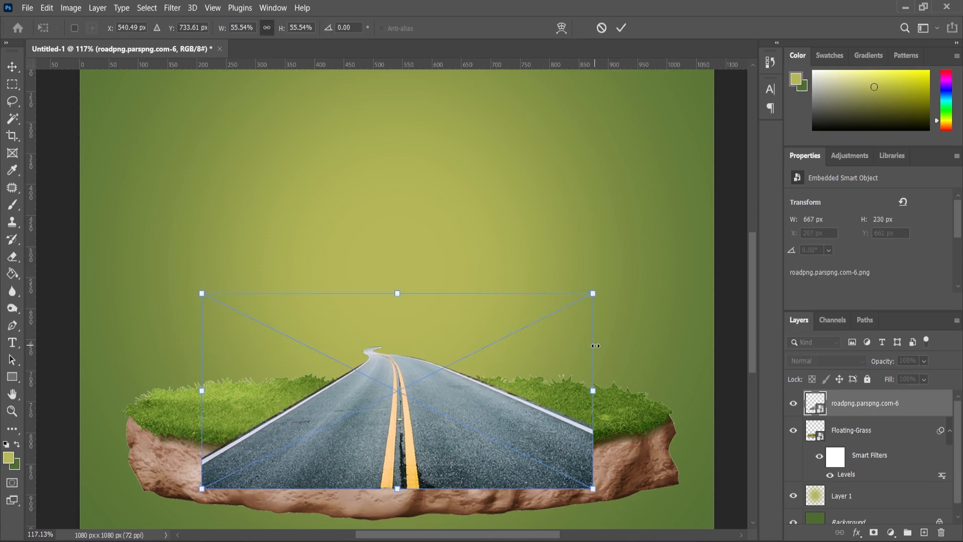
pyautogui.moveTo(593, 293); pyautogui.dragTo(596, 291)
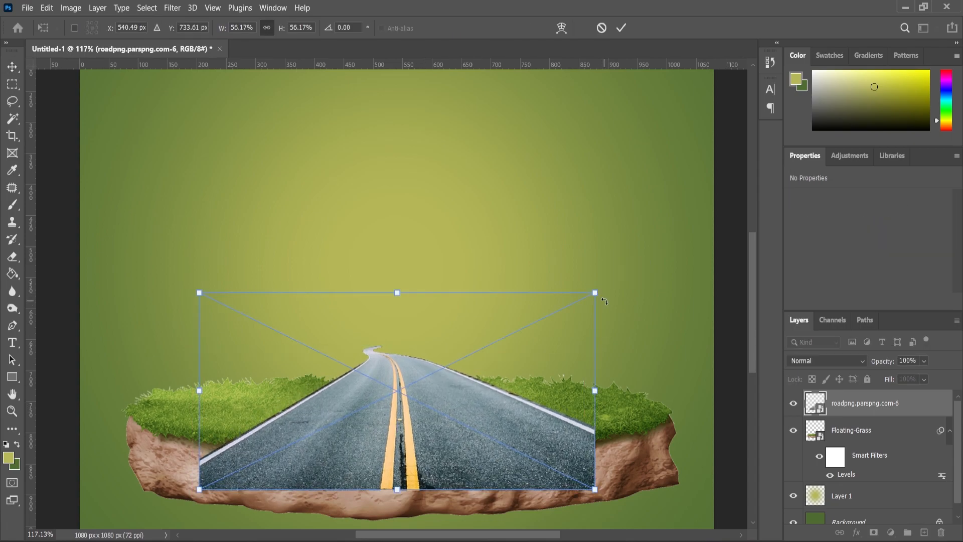
pyautogui.press('Return')
pyautogui.rightClick(872, 412)
pyautogui.click(725, 326)
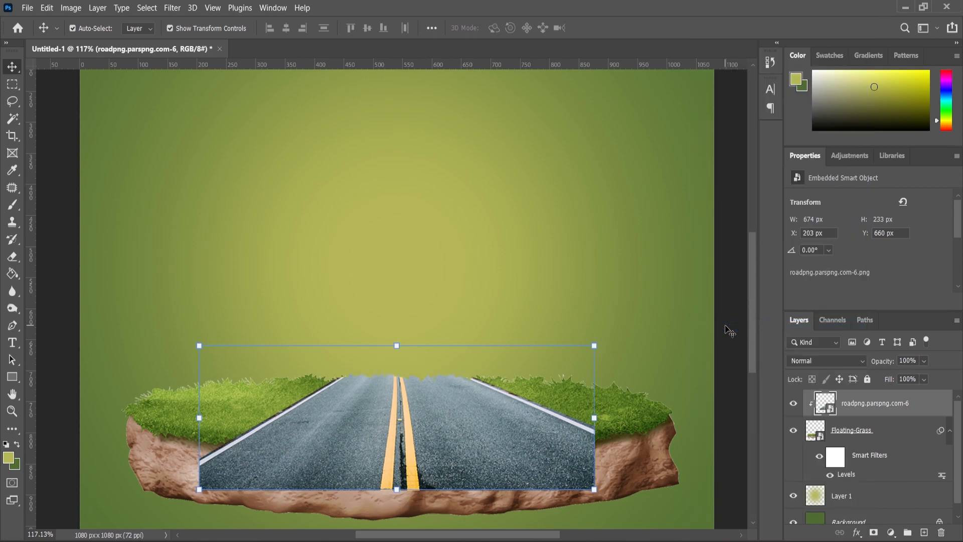
# - Apply a Levels adjustment to the road layer, darkening the midtones and fine-tuning the shadow and highlight input levels
pyautogui.scroll(3, 404, 357)
pyautogui.scroll(-3, 447, 312)
pyautogui.scroll(-2, 374, 342)
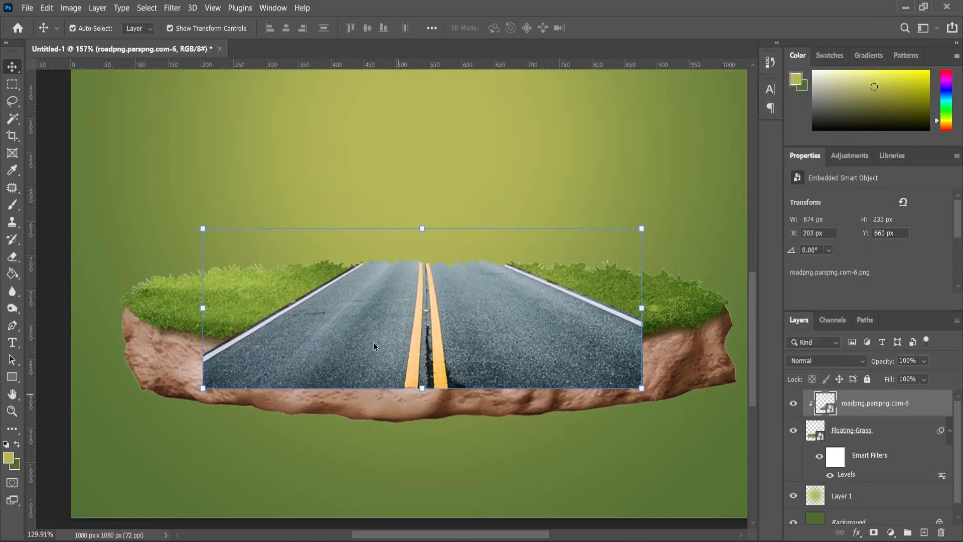
pyautogui.click(70, 7)
pyautogui.moveTo(90, 37)
pyautogui.click(216, 49)
pyautogui.moveTo(446, 236); pyautogui.dragTo(451, 240)
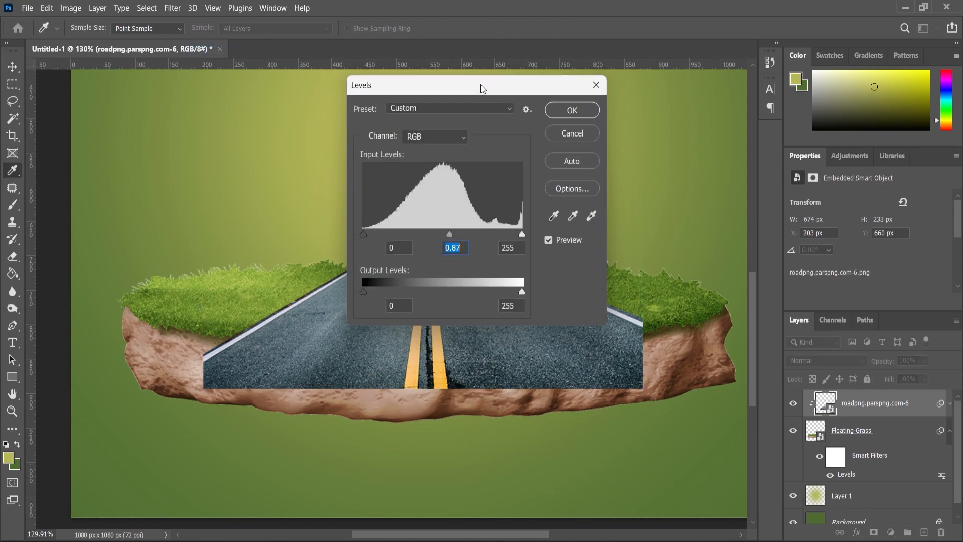
pyautogui.moveTo(481, 88); pyautogui.dragTo(644, 122)
pyautogui.moveTo(614, 268); pyautogui.dragTo(616, 270)
pyautogui.moveTo(524, 267); pyautogui.dragTo(526, 267)
pyautogui.click(683, 267)
pyautogui.click(734, 143)
# - Lower the road layer's opacity to 52% and warp the road's right edge slightly outward to meet the grass edge
pyautogui.moveTo(910, 380); pyautogui.dragTo(910, 381)
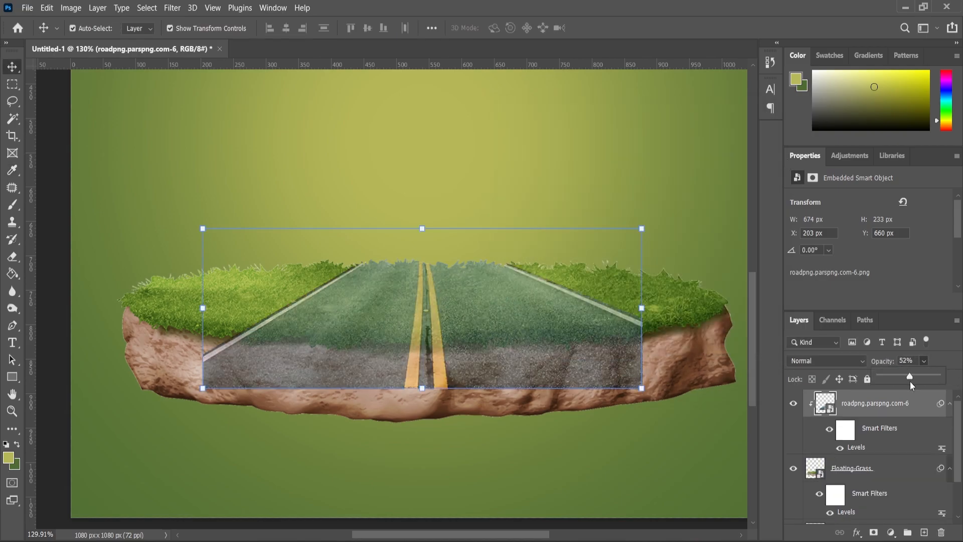
pyautogui.hotkey('ctrl', 't')
pyautogui.press('Return')
pyautogui.rightClick(531, 296)
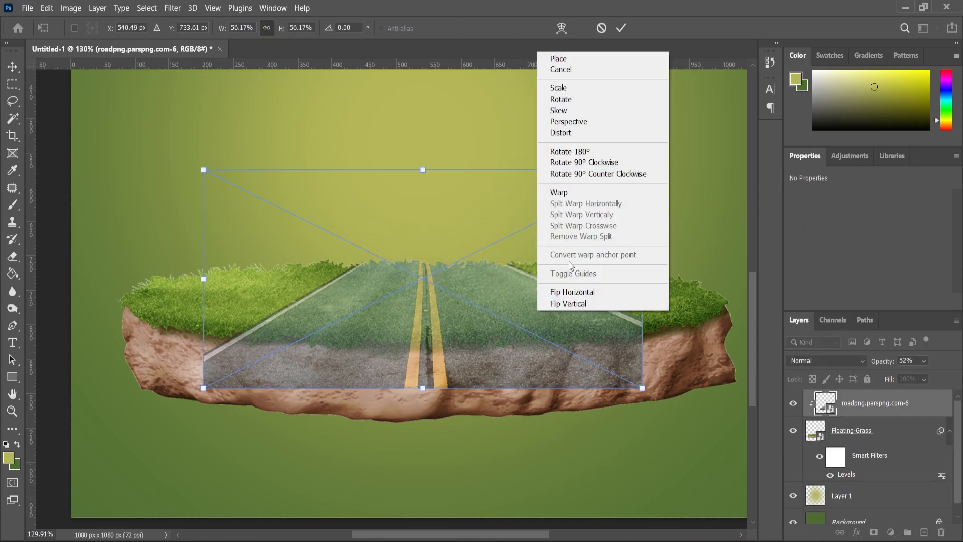
pyautogui.click(567, 191)
pyautogui.moveTo(645, 321); pyautogui.dragTo(651, 330)
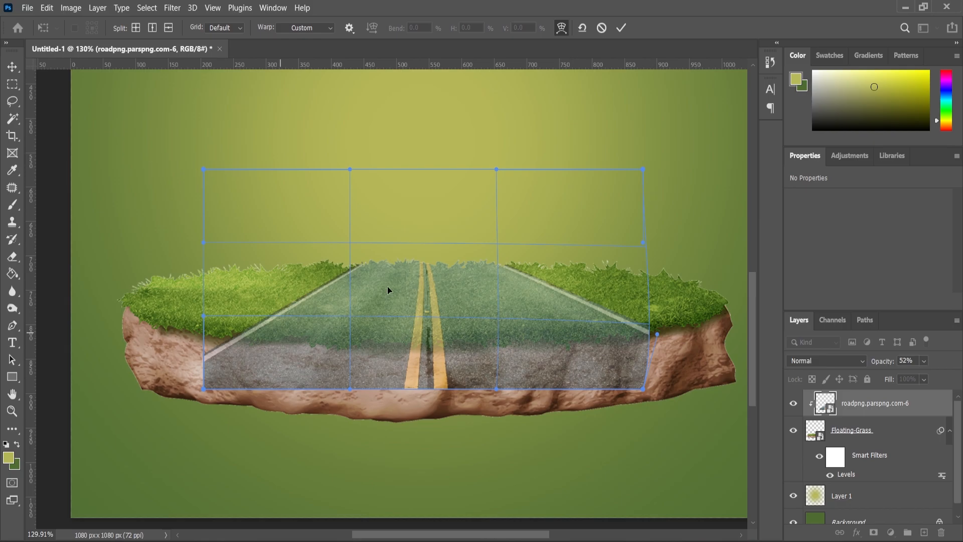
pyautogui.moveTo(645, 170); pyautogui.dragTo(650, 166)
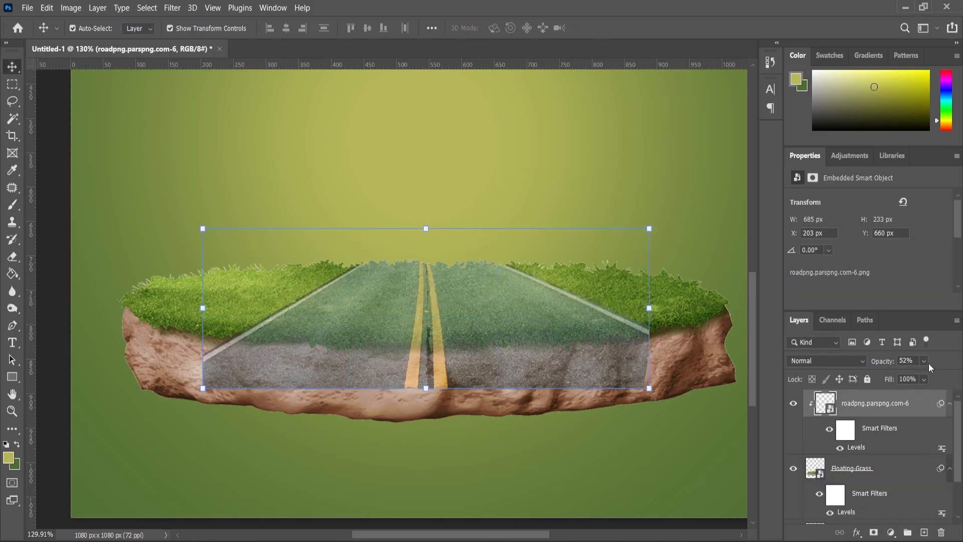
# - Restore the road layer's opacity to 100% and add a layer mask to it
pyautogui.click(924, 360)
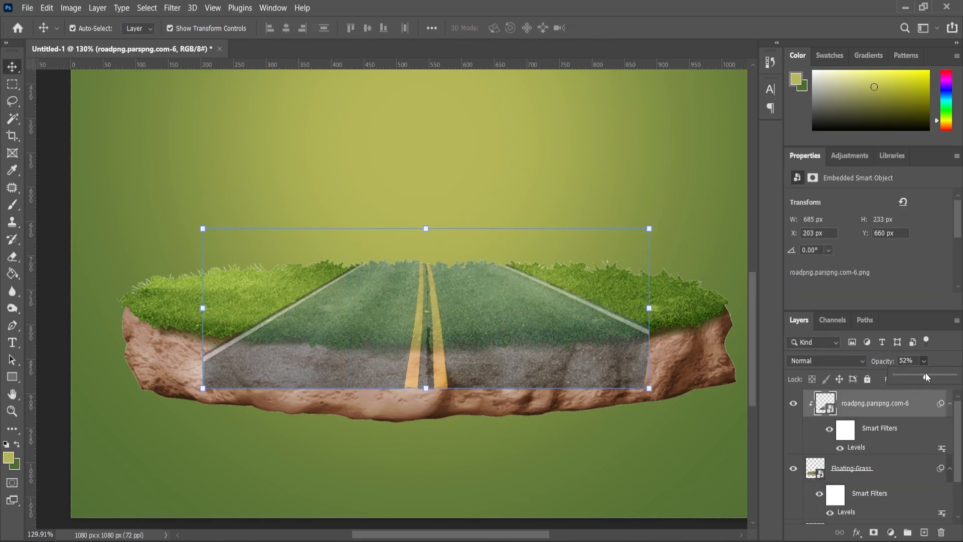
pyautogui.moveTo(925, 375); pyautogui.dragTo(954, 376)
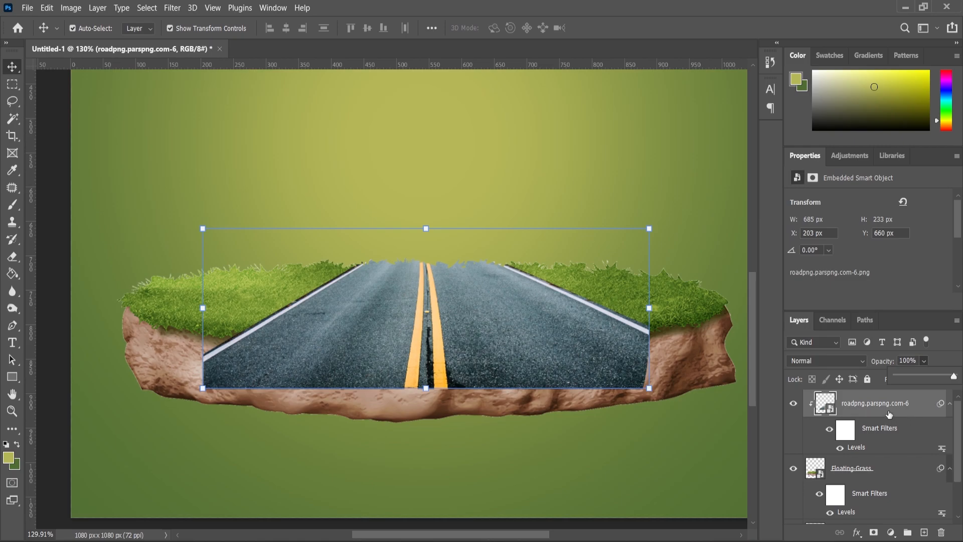
pyautogui.click(874, 532)
# - Lower the road layer's opacity to 47% and mask out the road over the rock face with a soft 45 px black brush
pyautogui.click(923, 361)
pyautogui.moveTo(940, 376); pyautogui.dragTo(907, 379)
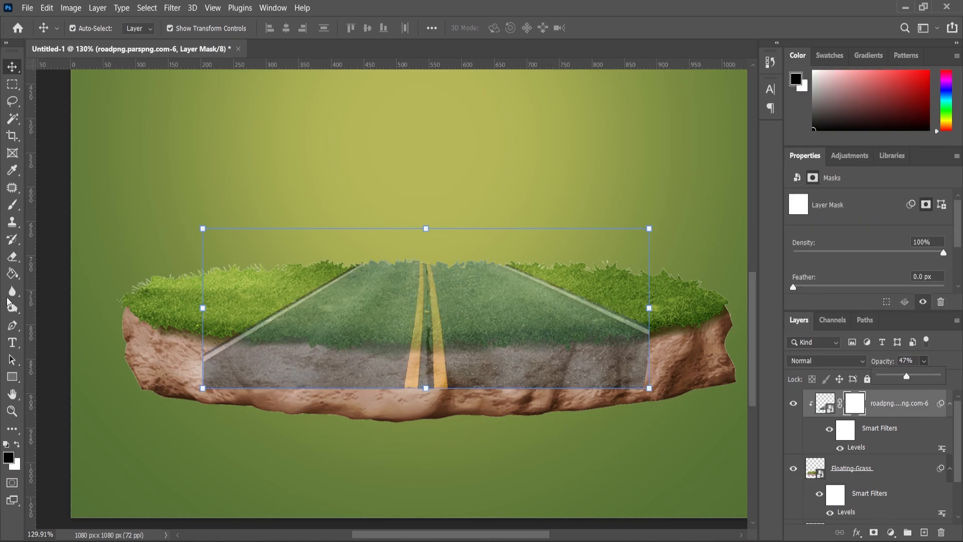
pyautogui.click(12, 204)
pyautogui.scroll(1, 190, 436)
pyautogui.press('[')
pyautogui.press('[')
pyautogui.press('[')
pyautogui.press('[')
pyautogui.press('[')
pyautogui.press('[')
pyautogui.press('[')
pyautogui.press('[')
pyautogui.press('[')
pyautogui.press('[')
pyautogui.press('[')
pyautogui.press('[')
pyautogui.press('[')
pyautogui.press('[')
pyautogui.moveTo(211, 350)
pyautogui.mouseDown()
pyautogui.moveTo(238, 337)
pyautogui.moveTo(208, 352)
pyautogui.moveTo(206, 378)
pyautogui.moveTo(309, 374)
pyautogui.moveTo(312, 355)
pyautogui.moveTo(237, 337)
pyautogui.moveTo(386, 344)
pyautogui.moveTo(308, 369)
pyautogui.moveTo(322, 373)
pyautogui.moveTo(428, 372)
pyautogui.moveTo(437, 357)
pyautogui.moveTo(387, 359)
pyautogui.moveTo(378, 350)
pyautogui.moveTo(515, 343)
pyautogui.moveTo(418, 342)
pyautogui.moveTo(603, 355)
pyautogui.moveTo(487, 379)
pyautogui.mouseUp()
pyautogui.scroll(-1, 552, 375)
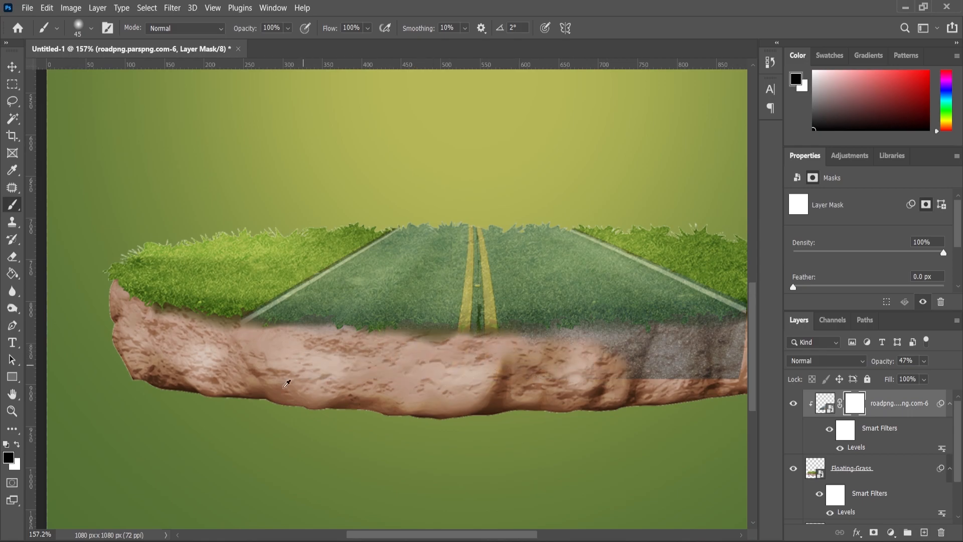
pyautogui.moveTo(553, 375); pyautogui.dragTo(619, 366)
pyautogui.moveTo(651, 334); pyautogui.dragTo(421, 357)
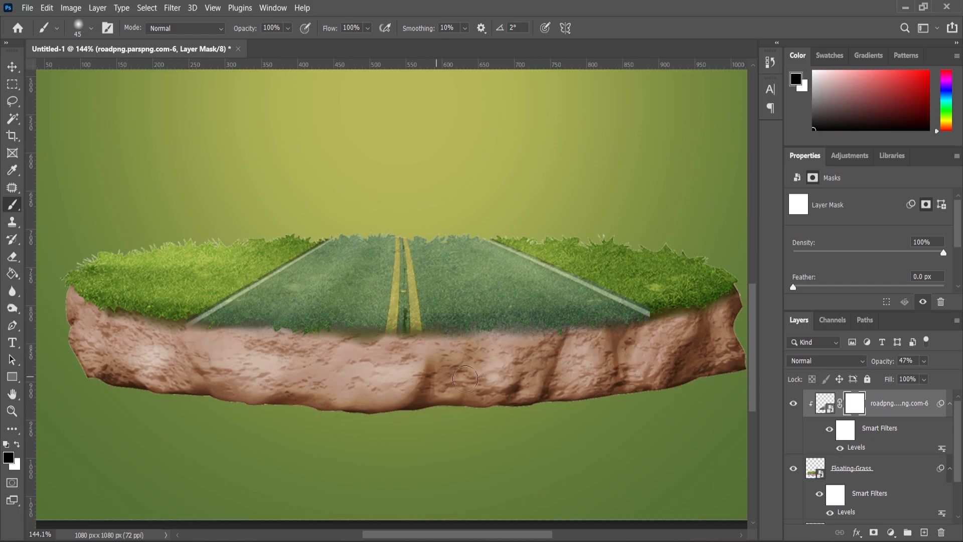
# - Set the road layer's opacity to 100% and paint white on its mask to bring back the road's front edge
pyautogui.click(923, 361)
pyautogui.moveTo(924, 376); pyautogui.dragTo(955, 377)
pyautogui.scroll(-2, 437, 316)
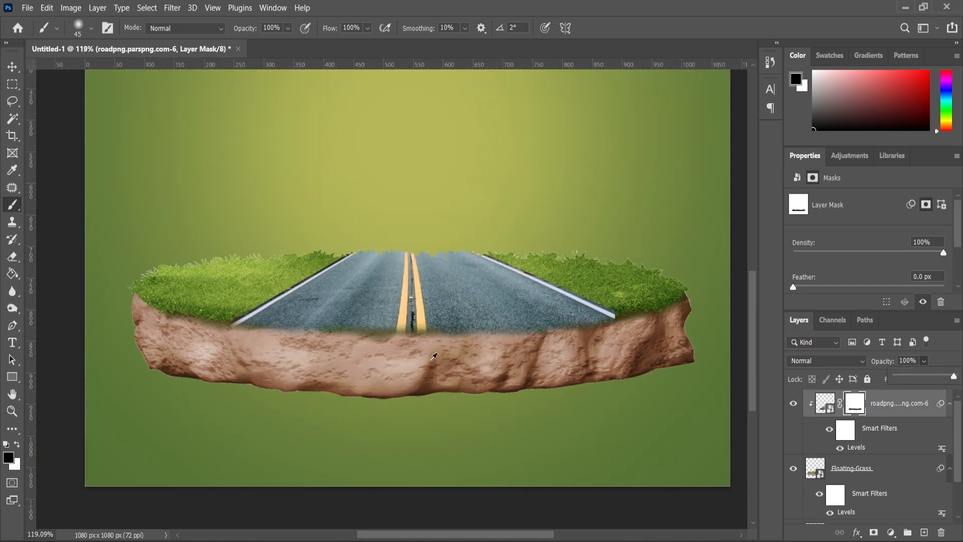
pyautogui.scroll(3, 401, 354)
pyautogui.click(17, 444)
pyautogui.scroll(2, 378, 302)
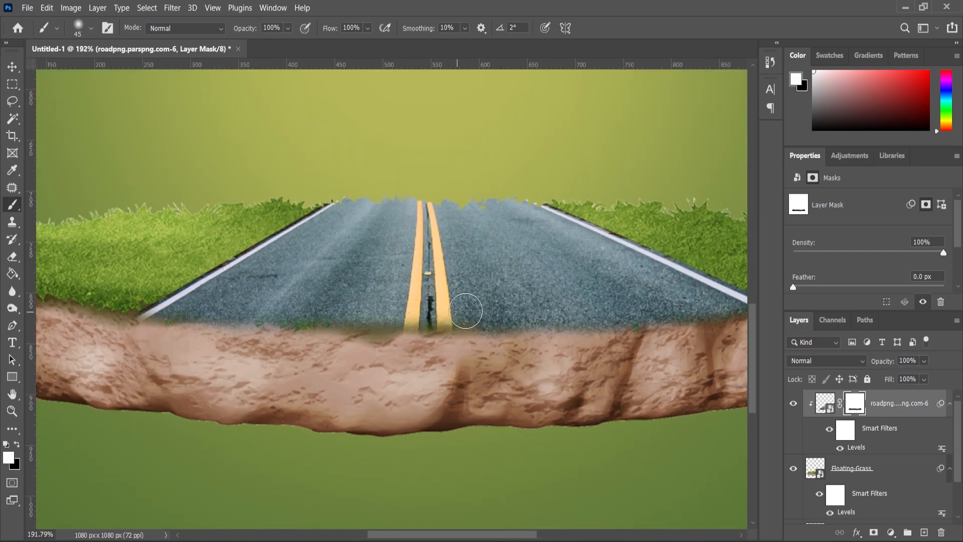
pyautogui.moveTo(467, 313)
pyautogui.mouseDown()
pyautogui.moveTo(306, 308)
pyautogui.moveTo(500, 314)
pyautogui.mouseUp()
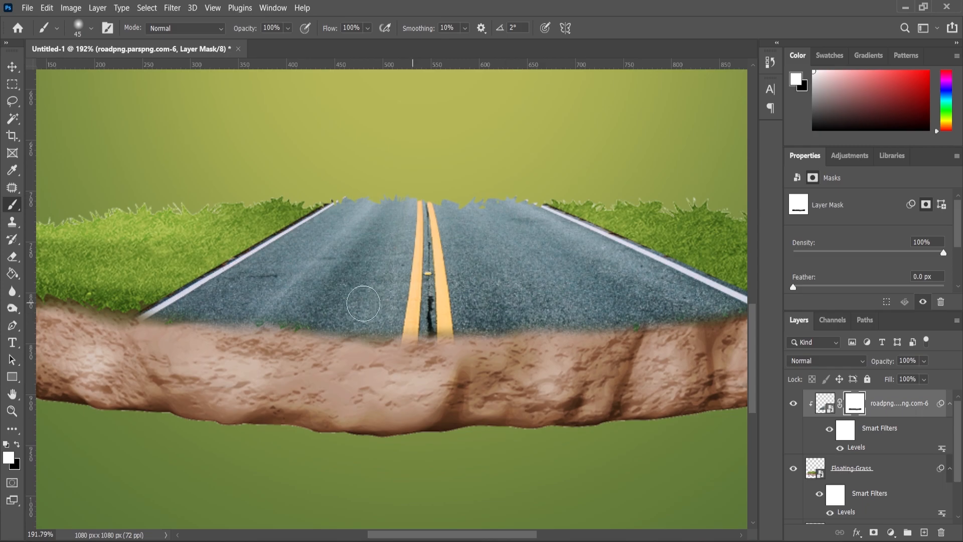
# - Set the brush hardness to 100% and paint black on the road's layer mask along the rock just below the road's front edge
pyautogui.scroll(3, 199, 301)
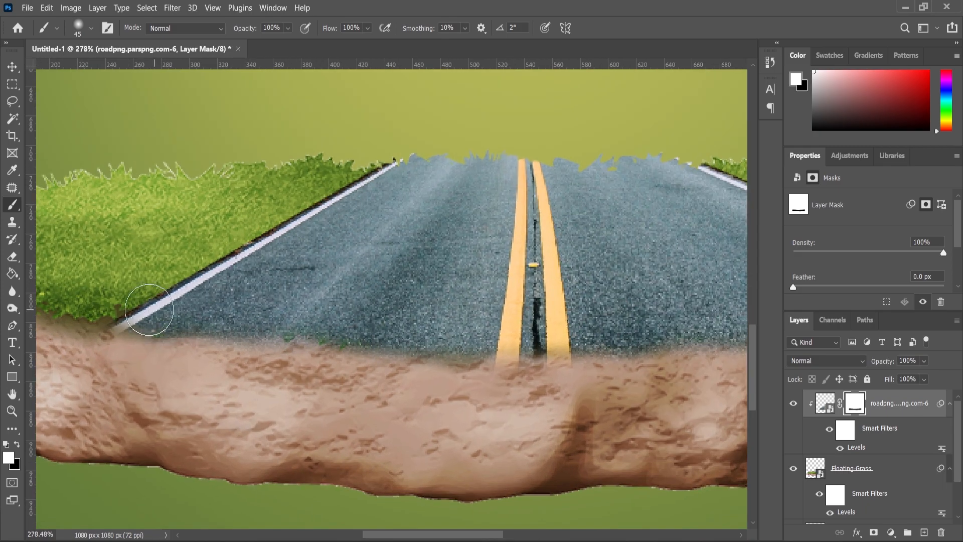
pyautogui.scroll(-3, 292, 304)
pyautogui.scroll(3, 663, 304)
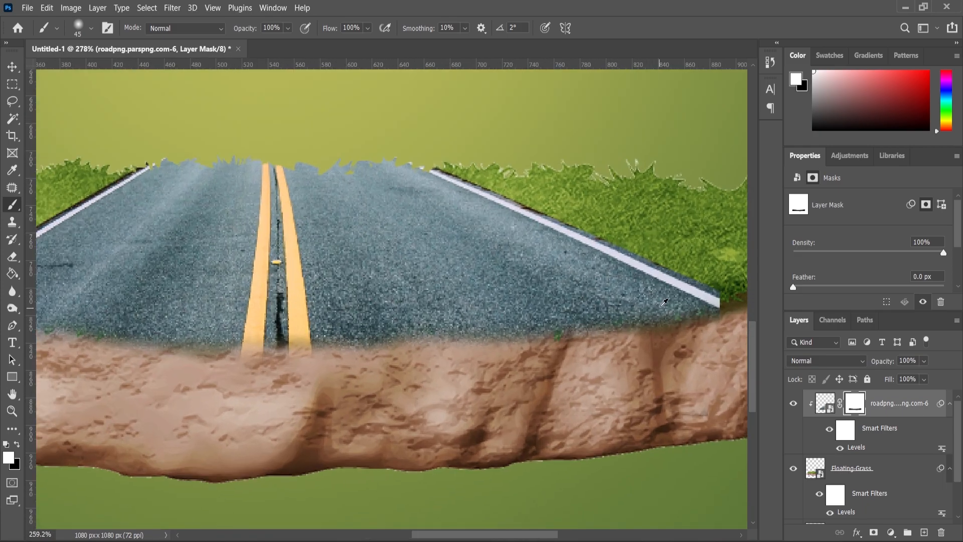
pyautogui.scroll(-2, 513, 314)
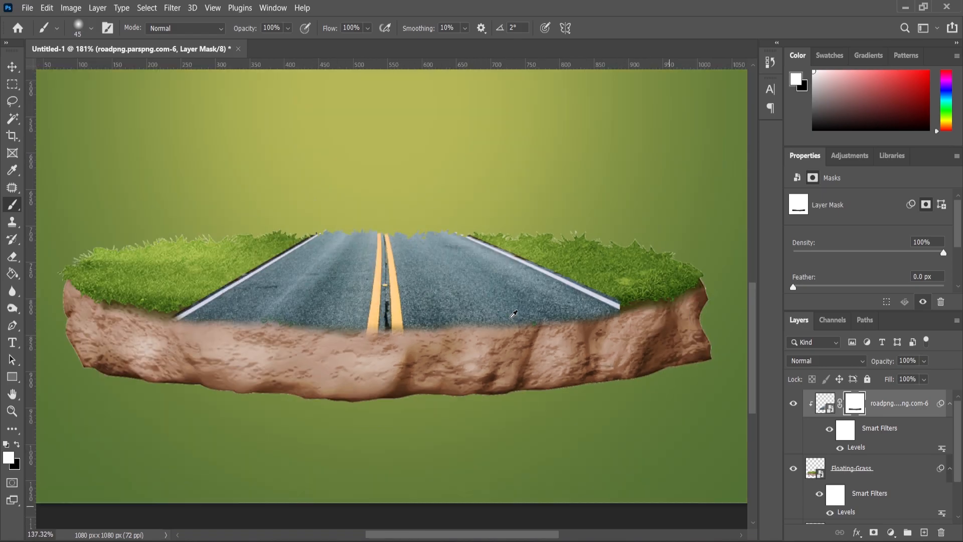
pyautogui.scroll(4, 163, 317)
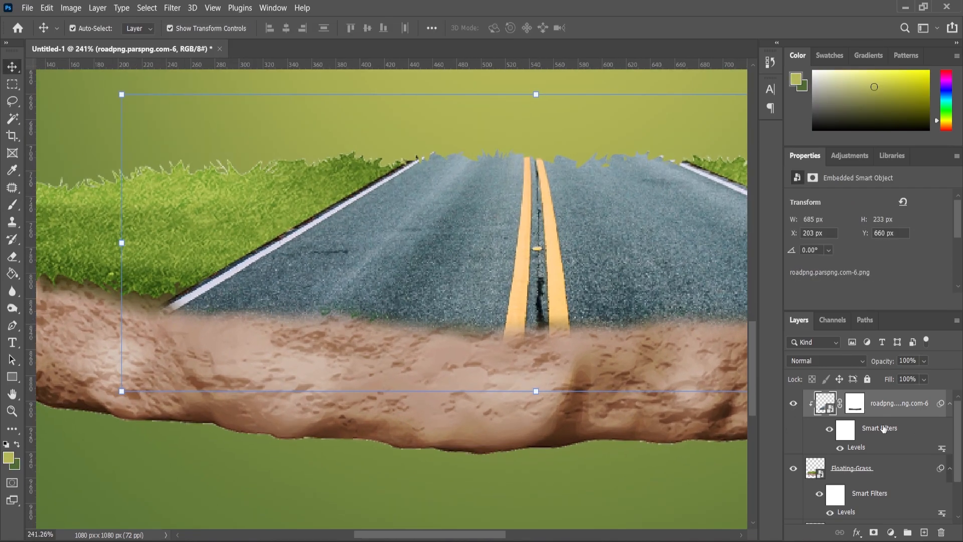
pyautogui.click(858, 404)
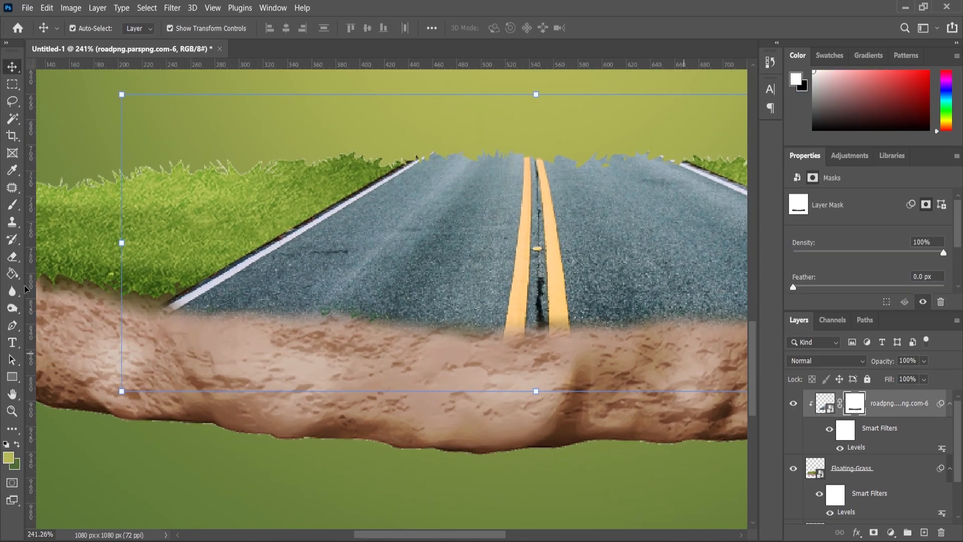
pyautogui.click(12, 204)
pyautogui.moveTo(190, 342); pyautogui.dragTo(173, 332)
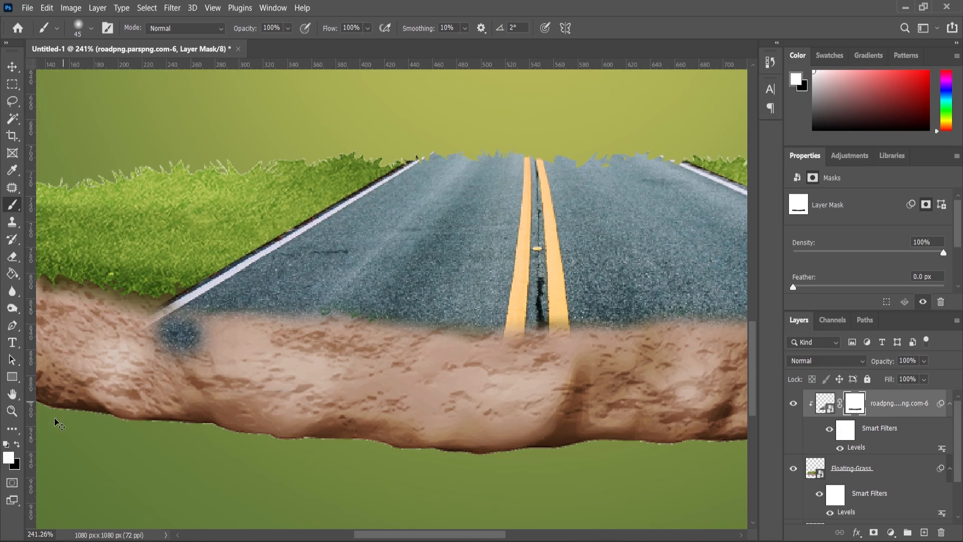
pyautogui.hotkey('ctrl', 'z')
pyautogui.click(17, 444)
pyautogui.rightClick(185, 336)
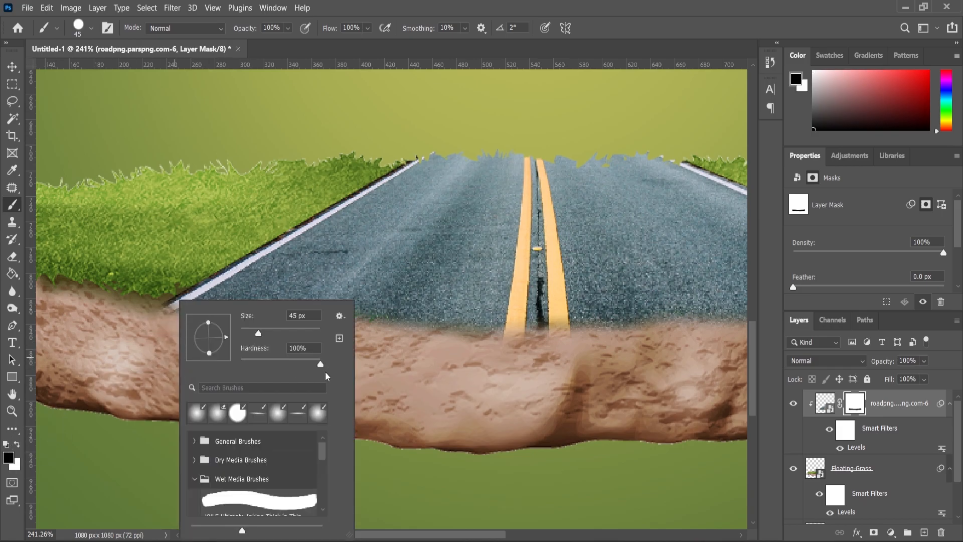
pyautogui.click(122, 374)
pyautogui.moveTo(166, 342)
pyautogui.mouseDown()
pyautogui.moveTo(386, 361)
pyautogui.moveTo(576, 358)
pyautogui.mouseUp()
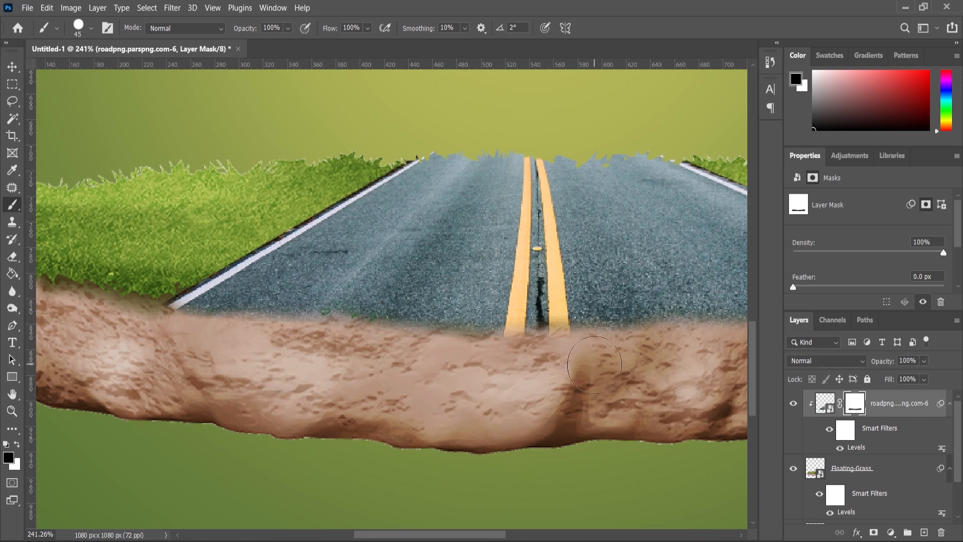
pyautogui.scroll(-5, 329, 337)
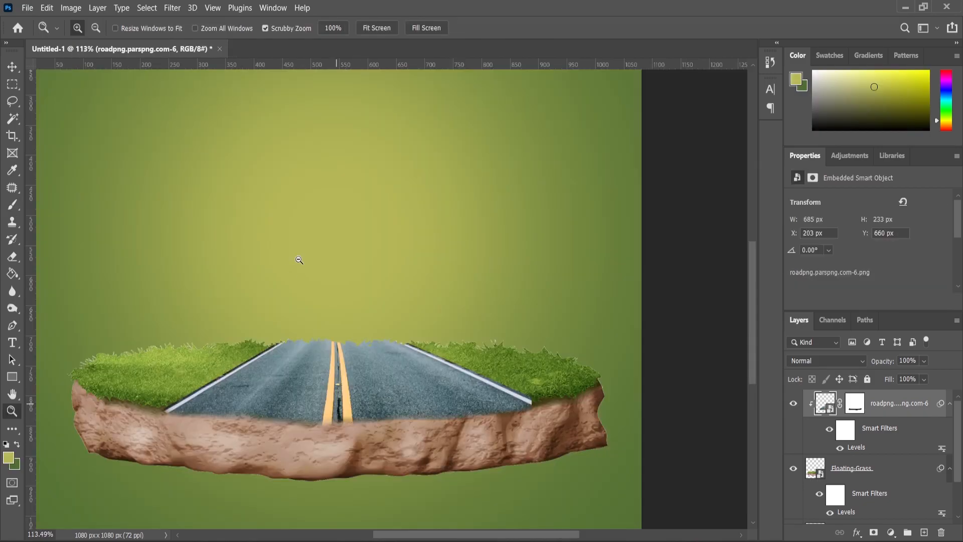
# - Create a new empty layer between the Floating-Grass layer and the Layer 1 glow
pyautogui.scroll(3, 297, 254)
pyautogui.scroll(-3, 318, 401)
pyautogui.scroll(2, 318, 402)
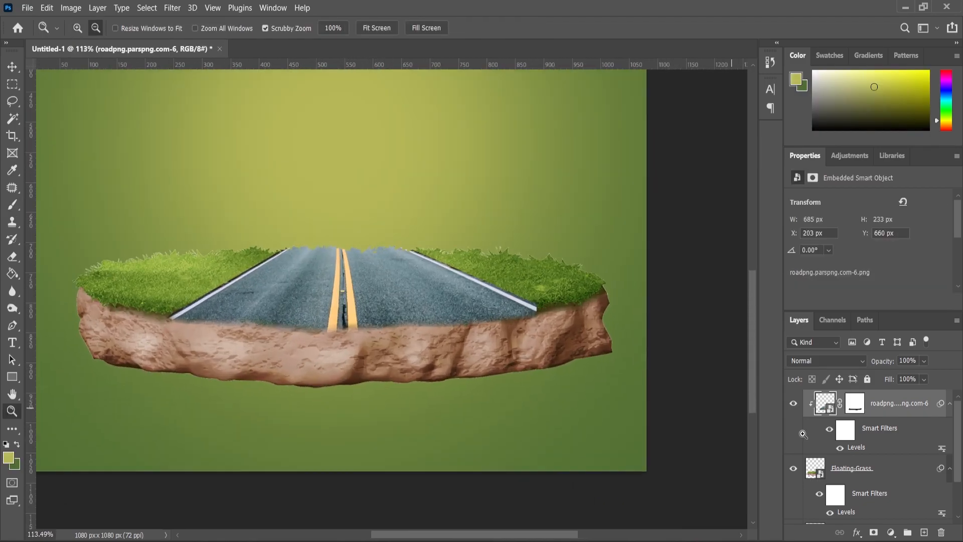
pyautogui.click(847, 468)
pyautogui.scroll(-1, 848, 476)
pyautogui.click(847, 481)
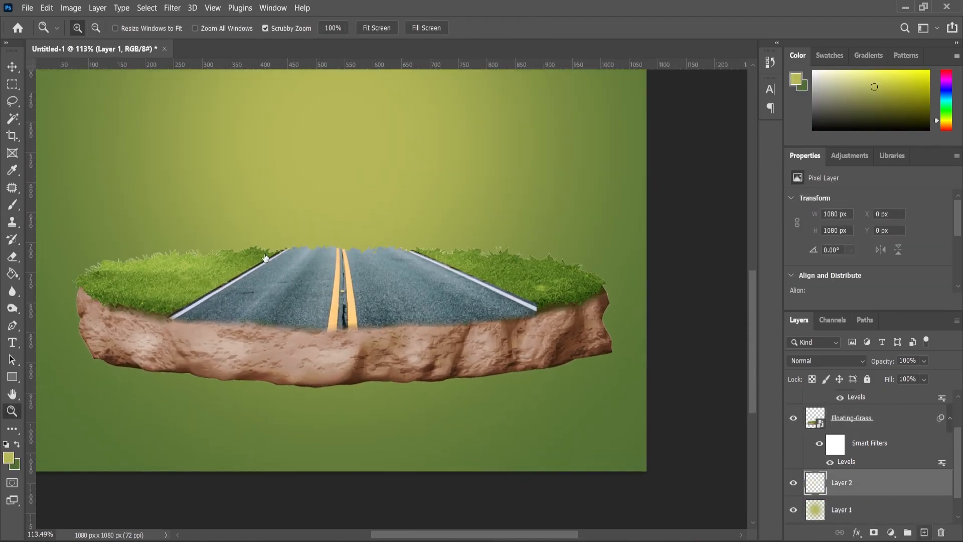
# - Set up a brush in black (000000) with a flattened elliptical tip at a -1° angle and a 64 px size
pyautogui.click(12, 204)
pyautogui.click(8, 458)
pyautogui.write('000000')
pyautogui.click(794, 177)
pyautogui.rightClick(389, 154)
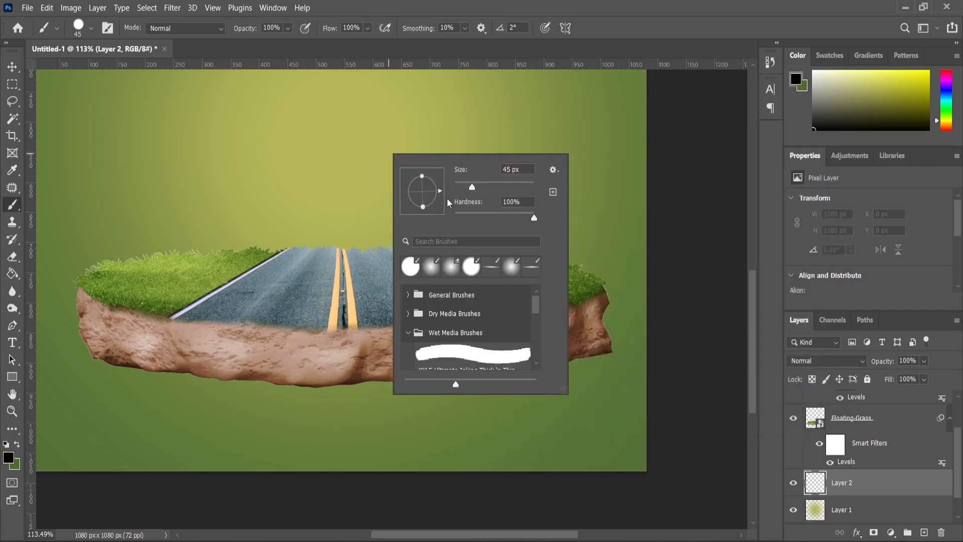
pyautogui.moveTo(422, 179); pyautogui.dragTo(423, 192)
pyautogui.moveTo(477, 187); pyautogui.dragTo(479, 188)
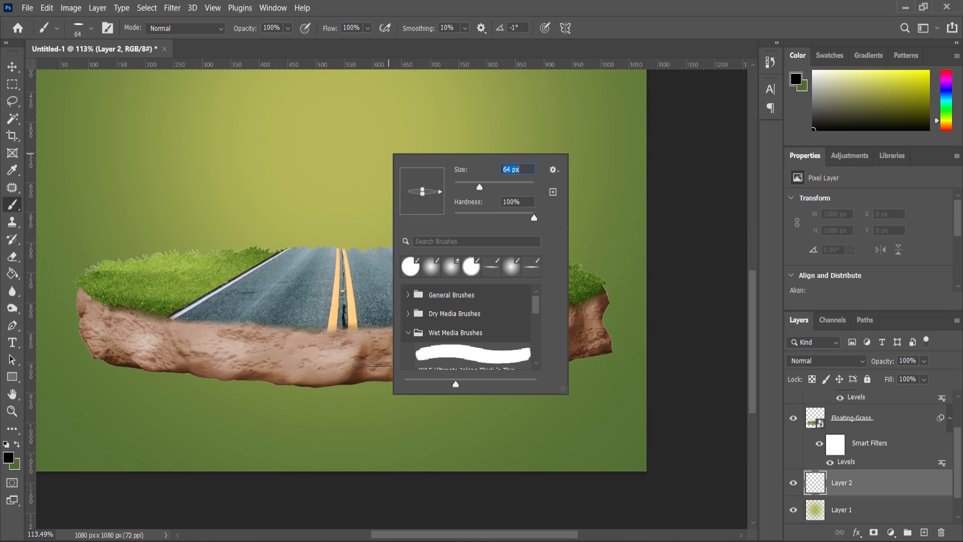
pyautogui.click(11, 209)
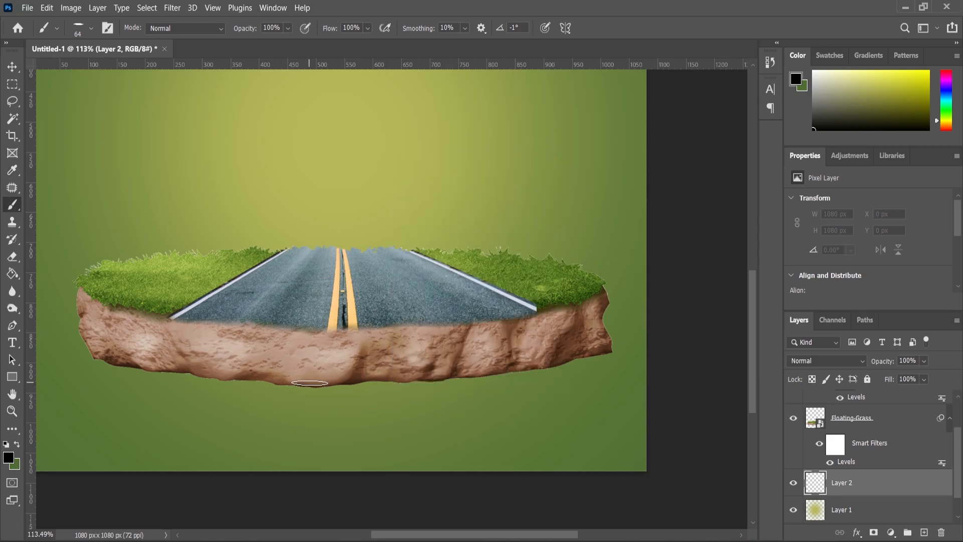
# - Enlarge the brush to 1000 px, soften it and stamp a wide black shadow beneath the island on Layer 2
pyautogui.press(']')
pyautogui.press(']')
pyautogui.press(']')
pyautogui.press(']')
pyautogui.press(']')
pyautogui.press(']')
pyautogui.press(']')
pyautogui.press(']')
pyautogui.press(']')
pyautogui.press(']')
pyautogui.press(']')
pyautogui.press(']')
pyautogui.press(']')
pyautogui.press(']')
pyautogui.press(']')
pyautogui.press(']')
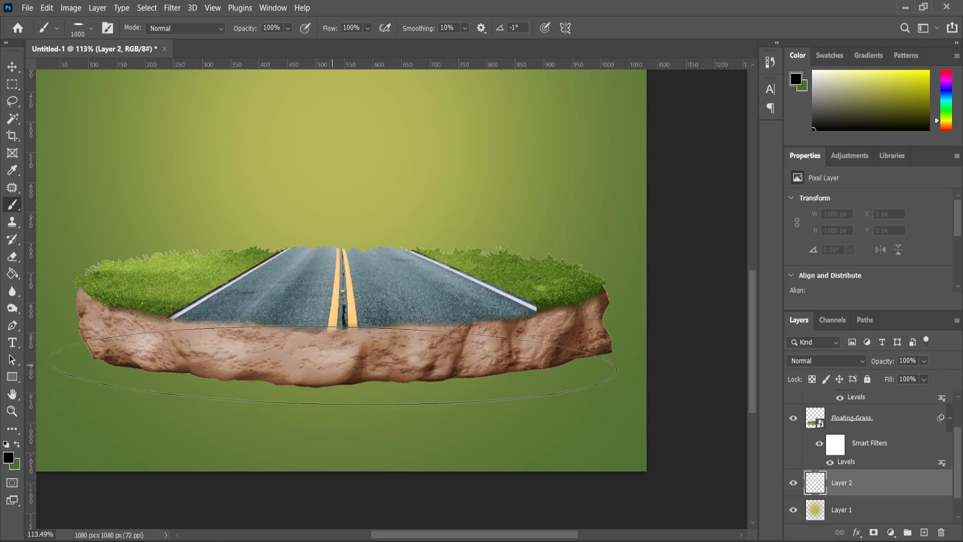
pyautogui.click(332, 365)
pyautogui.hotkey('ctrl', 'z')
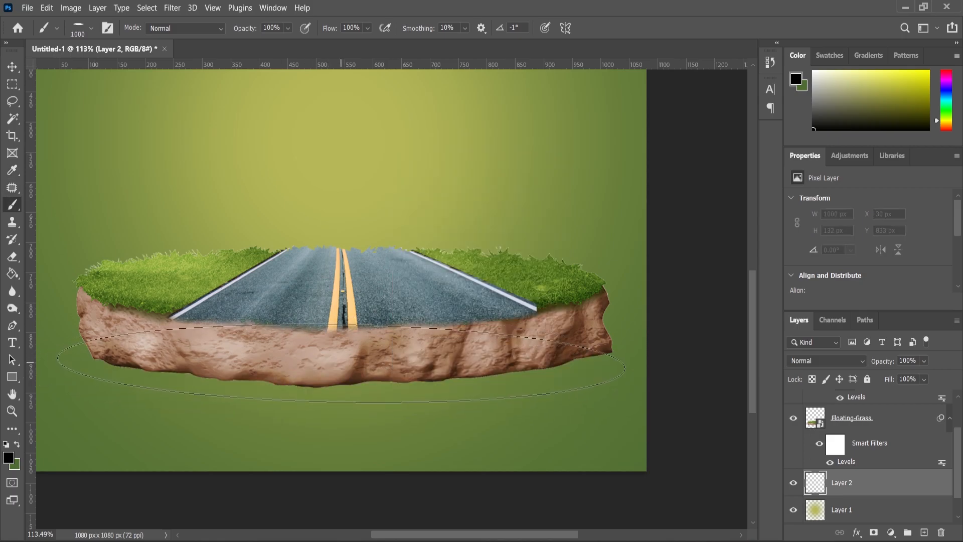
pyautogui.rightClick(340, 363)
pyautogui.press('Return')
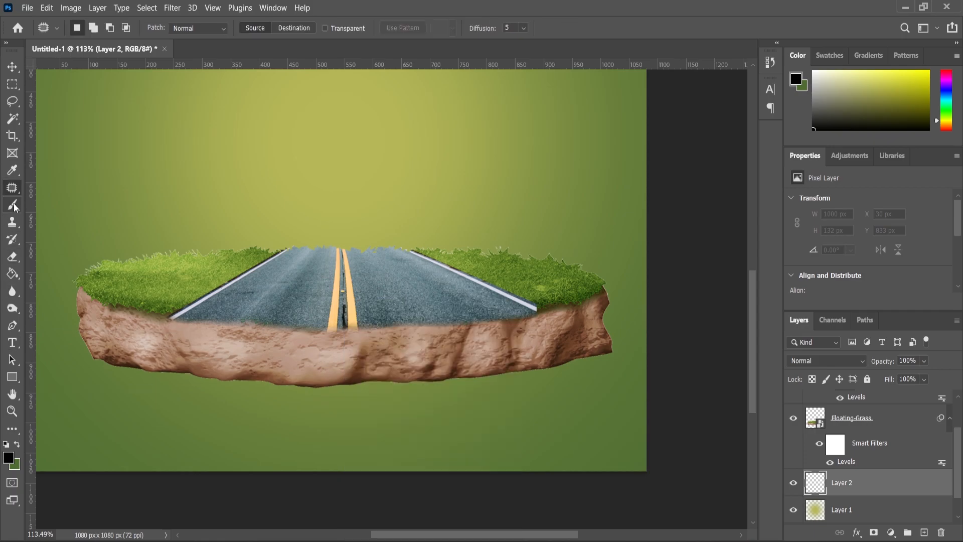
pyautogui.click(345, 367)
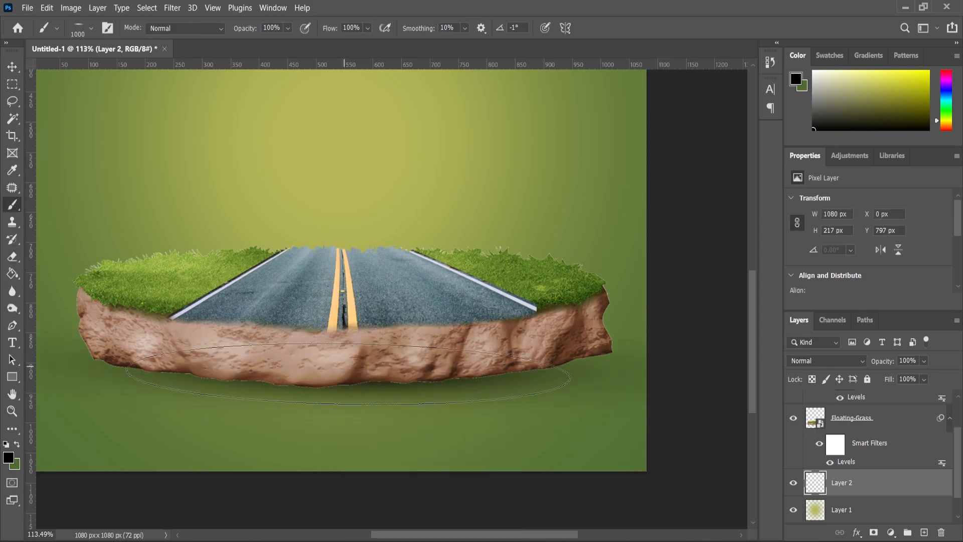
# - Move the shadow just under the rock and flatten it to 1080 x 89 px
pyautogui.press('v')
pyautogui.moveTo(345, 309); pyautogui.dragTo(341, 412)
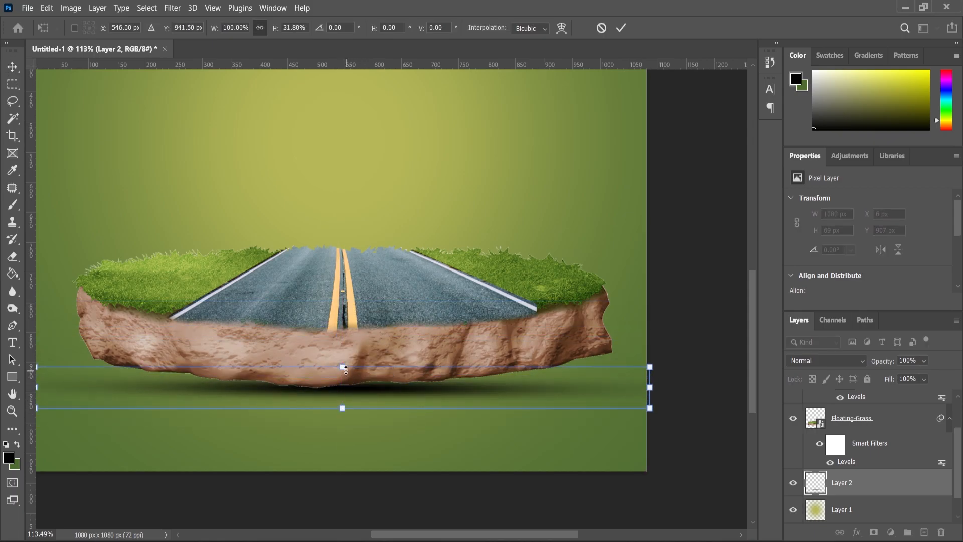
pyautogui.moveTo(343, 367); pyautogui.dragTo(343, 359)
pyautogui.click(379, 395)
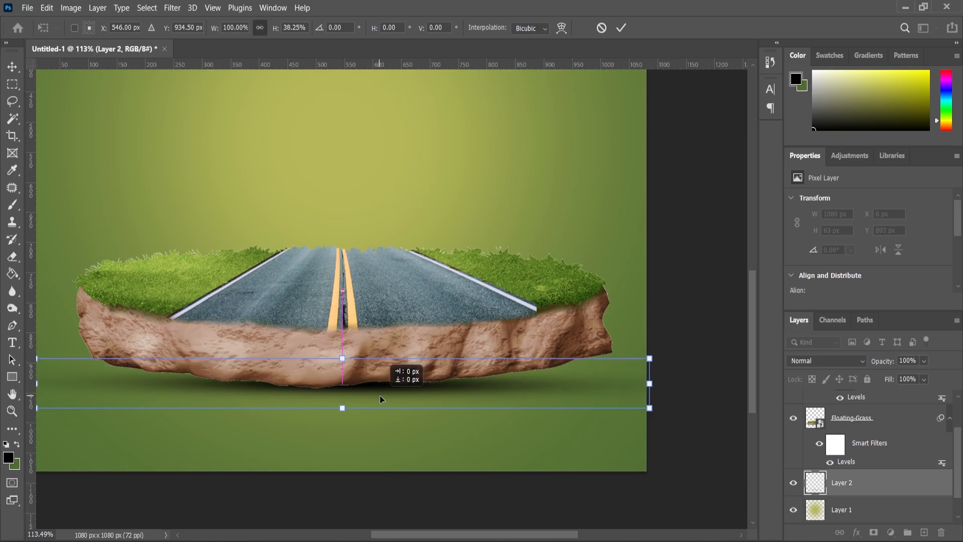
pyautogui.moveTo(344, 411); pyautogui.dragTo(344, 412)
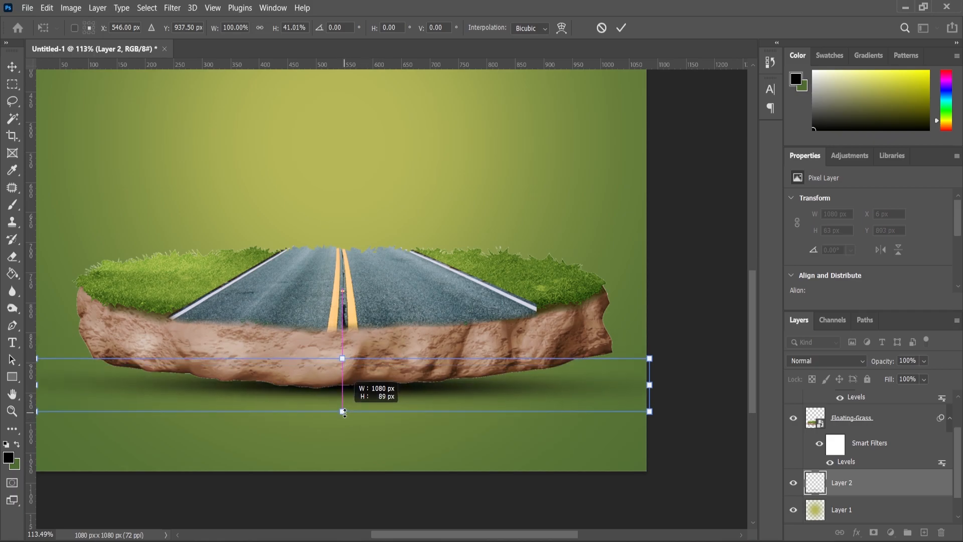
pyautogui.click(12, 411)
pyautogui.moveTo(429, 267); pyautogui.dragTo(356, 365)
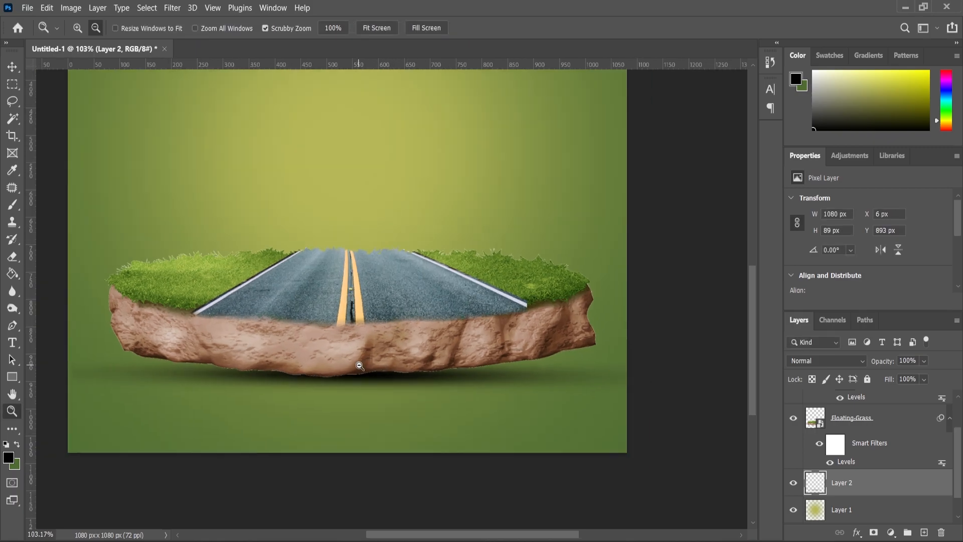
# - Toggle the shadow layer's visibility to compare and lower its opacity to about 86%
pyautogui.click(12, 66)
pyautogui.click(793, 482)
pyautogui.click(793, 482)
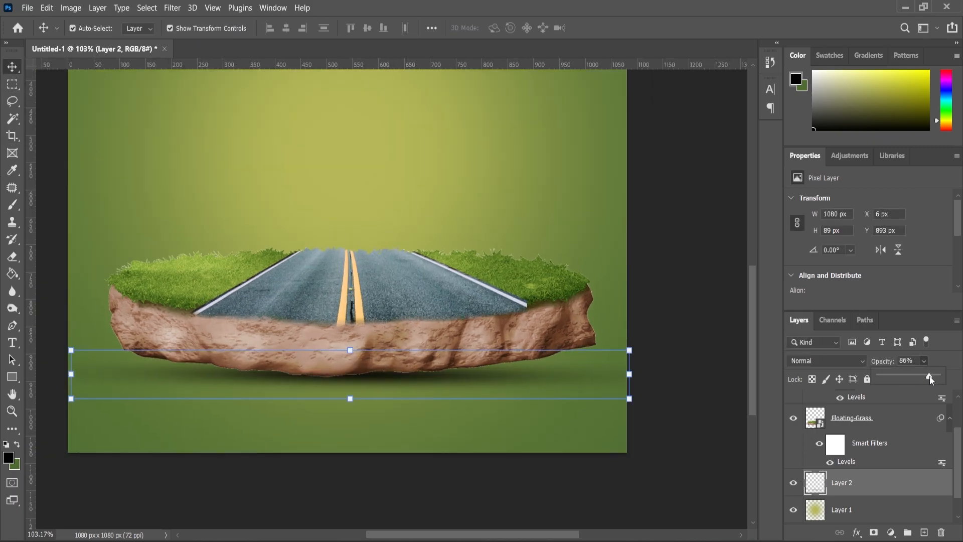
# - Place the png_tree_ab_by_paradise234-d5gy7ul image above Floating-Grass, scale it to about 631 x 480 px and shift it over the island's left half
pyautogui.click(842, 421)
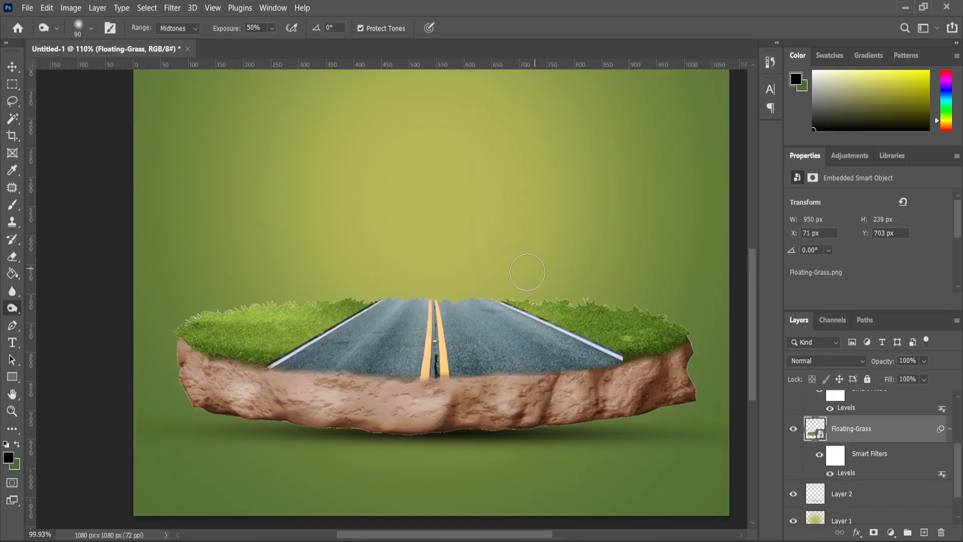
pyautogui.scroll(-3, 527, 272)
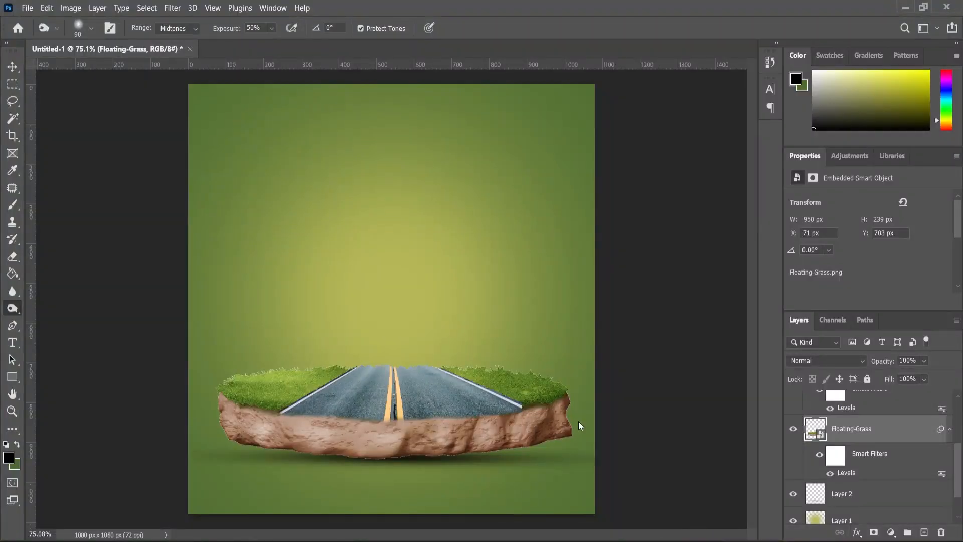
pyautogui.moveTo(579, 420); pyautogui.dragTo(338, 322)
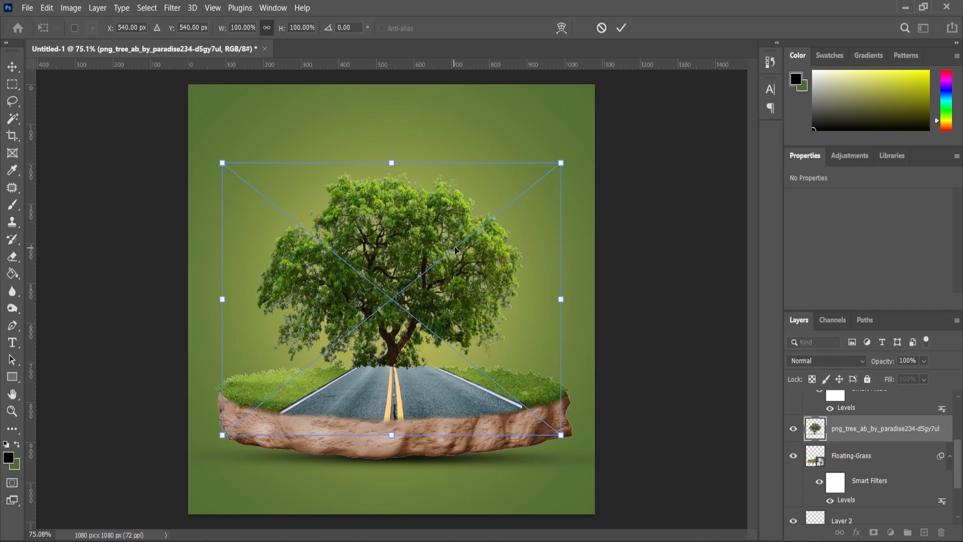
pyautogui.scroll(1, 457, 251)
pyautogui.moveTo(571, 154); pyautogui.dragTo(530, 203)
pyautogui.moveTo(453, 279); pyautogui.dragTo(410, 263)
pyautogui.click(603, 294)
pyautogui.press('Return')
# - Reorder the layers so that the tree sits at the top of the stack, above the road
pyautogui.scroll(2, 863, 466)
pyautogui.moveTo(851, 495); pyautogui.dragTo(849, 419)
pyautogui.scroll(2, 326, 363)
pyautogui.hotkey('ctrl', 'z')
pyautogui.moveTo(901, 495); pyautogui.dragTo(890, 421)
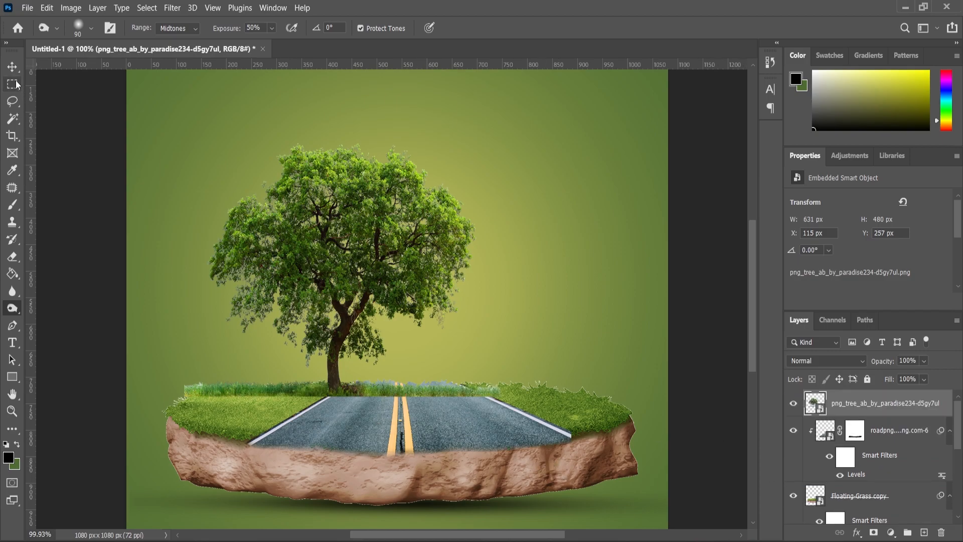
# - Scale the tree down to about 492 x 374 px and stand it on the grass at the road's far left edge
pyautogui.press('v')
pyautogui.scroll(1, 367, 323)
pyautogui.moveTo(512, 403); pyautogui.dragTo(453, 375)
pyautogui.moveTo(304, 315); pyautogui.dragTo(366, 344)
pyautogui.press('Return')
pyautogui.scroll(6, 291, 376)
# - Add a layer mask to the tree layer and set up a smaller round black brush with 0% hardness
pyautogui.click(13, 204)
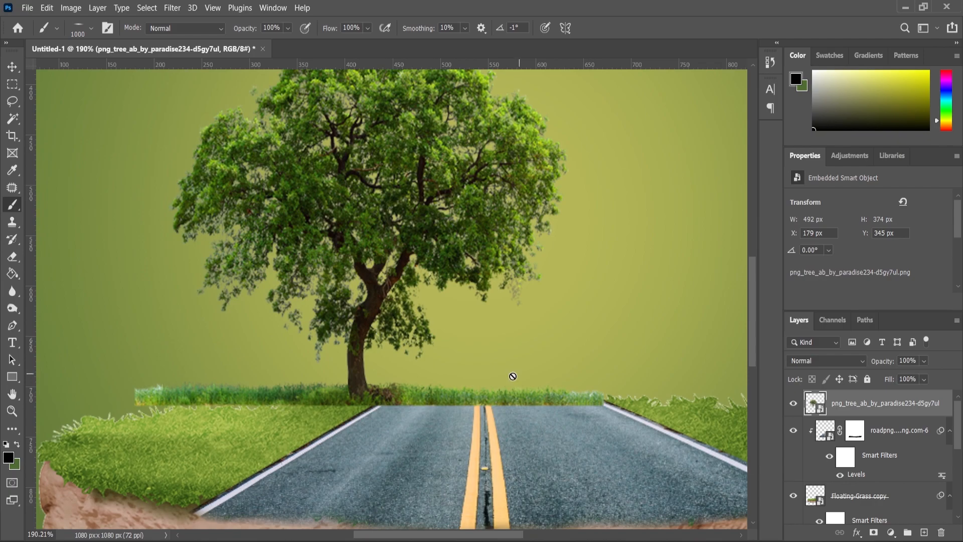
pyautogui.click(873, 532)
pyautogui.scroll(2, 544, 398)
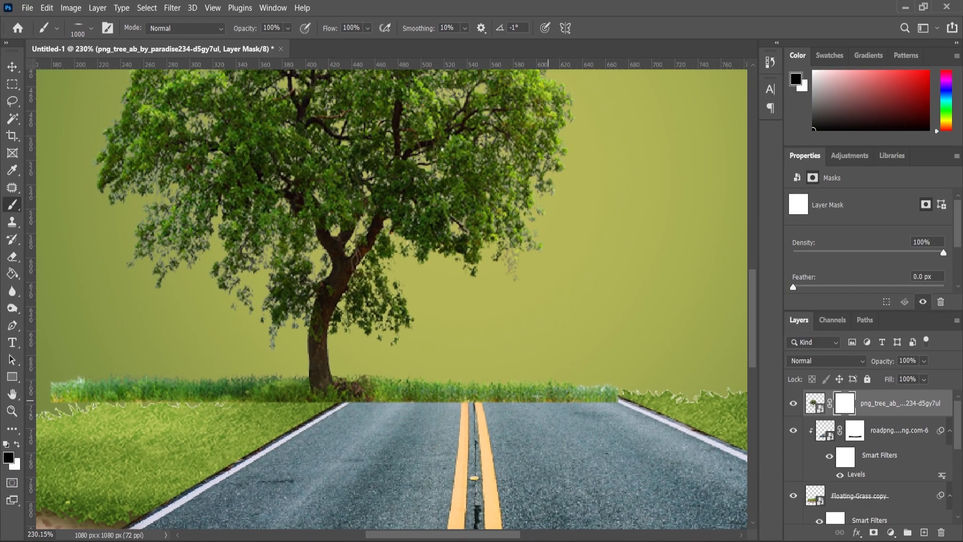
pyautogui.rightClick(577, 344)
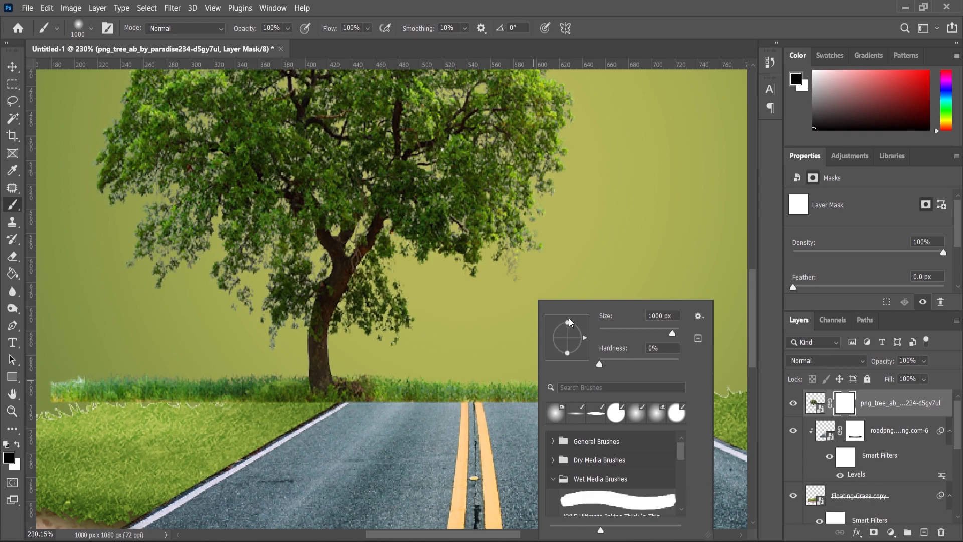
pyautogui.click(17, 205)
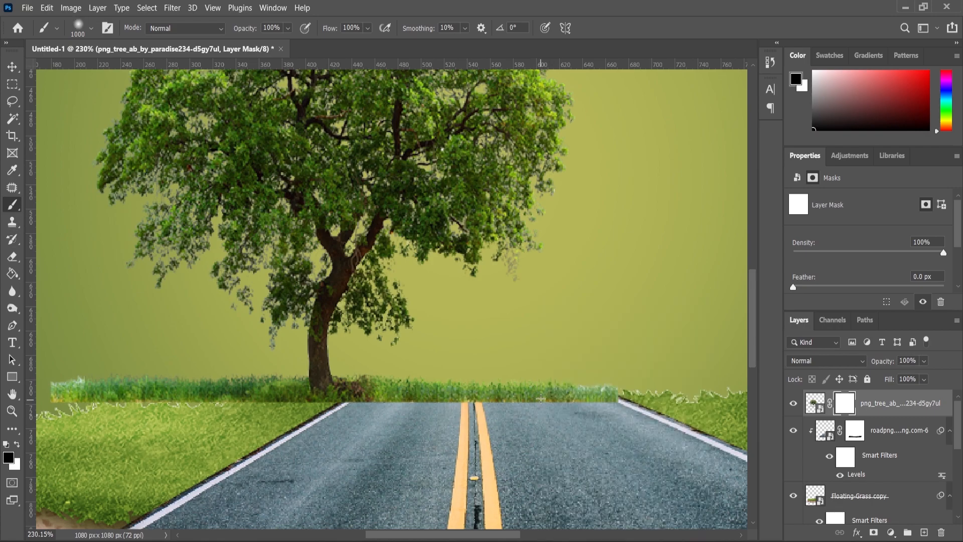
pyautogui.rightClick(541, 399)
pyautogui.moveTo(677, 333); pyautogui.dragTo(638, 333)
# - Paint black on the tree's mask with a soft 45 px brush to hide the grass strip on both sides of the trunk
pyautogui.moveTo(527, 400)
pyautogui.mouseDown()
pyautogui.moveTo(634, 393)
pyautogui.moveTo(511, 410)
pyautogui.moveTo(477, 399)
pyautogui.moveTo(439, 409)
pyautogui.moveTo(406, 435)
pyautogui.moveTo(411, 412)
pyautogui.moveTo(387, 406)
pyautogui.moveTo(390, 397)
pyautogui.moveTo(379, 404)
pyautogui.moveTo(401, 390)
pyautogui.mouseUp()
pyautogui.press('[')
pyautogui.press('[')
pyautogui.moveTo(271, 398); pyautogui.dragTo(54, 392)
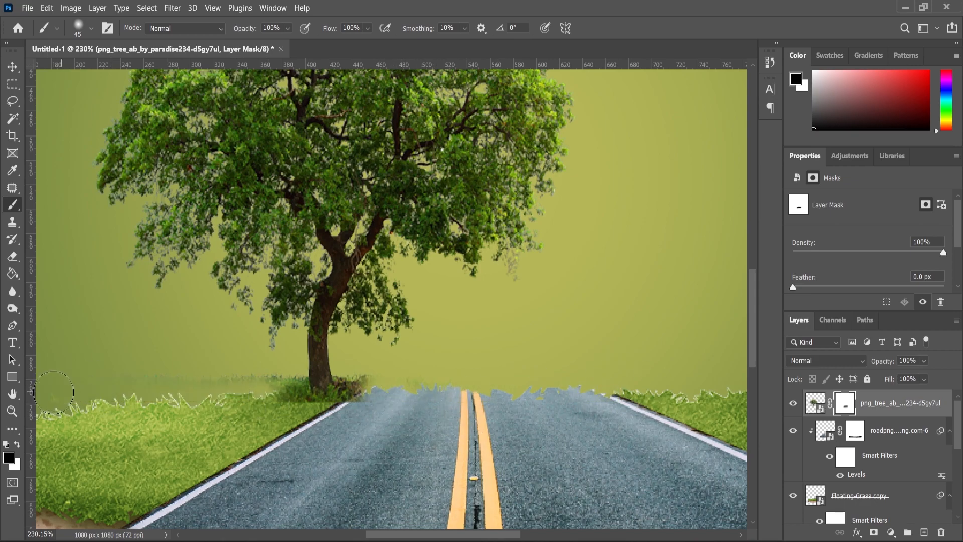
pyautogui.moveTo(236, 396); pyautogui.dragTo(270, 405)
pyautogui.scroll(-3, 424, 406)
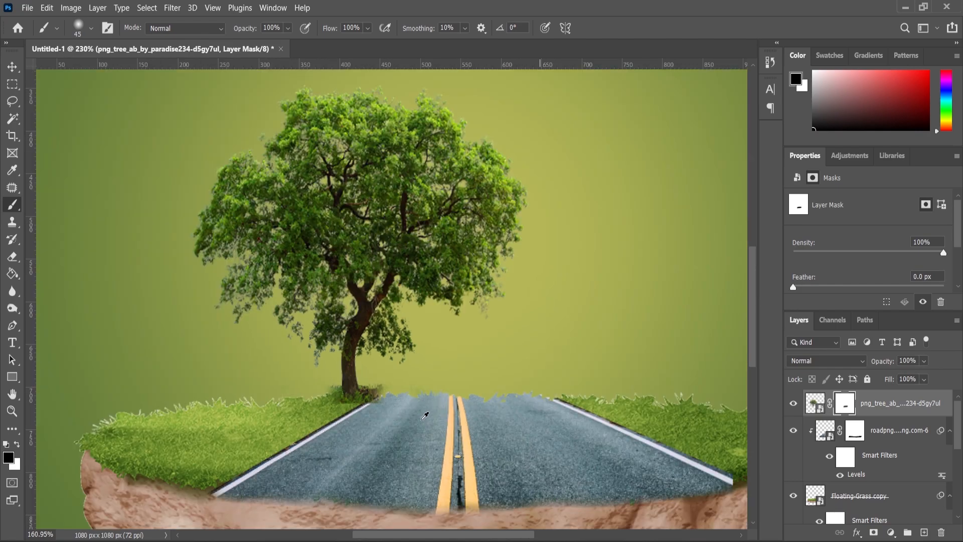
# - Apply a Levels adjustment with a midtone value of 0.87 to the tree layer's mask
pyautogui.press('v')
pyautogui.moveTo(82, 45)
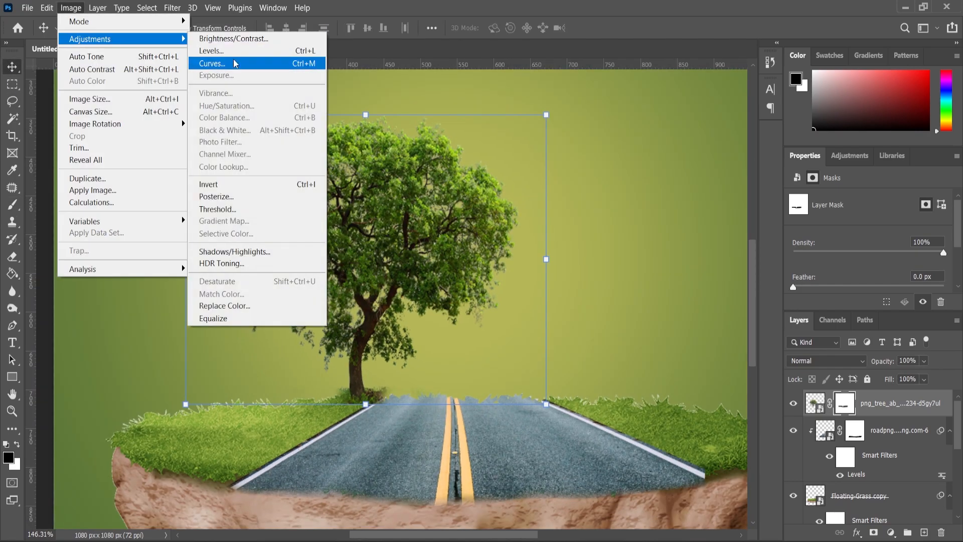
pyautogui.click(231, 50)
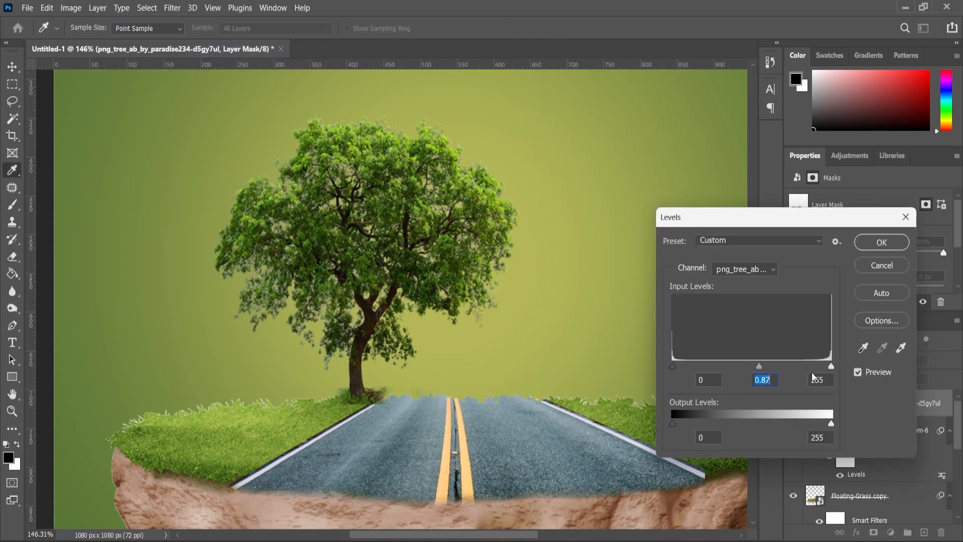
pyautogui.click(881, 243)
# - Slightly rescale the tree and reposition it beside the road's far end
pyautogui.hotkey('ctrl', 't')
pyautogui.moveTo(562, 411); pyautogui.dragTo(572, 414)
pyautogui.scroll(-1, 469, 389)
pyautogui.moveTo(405, 339); pyautogui.dragTo(411, 335)
pyautogui.click(9, 416)
pyautogui.scroll(-3, 493, 389)
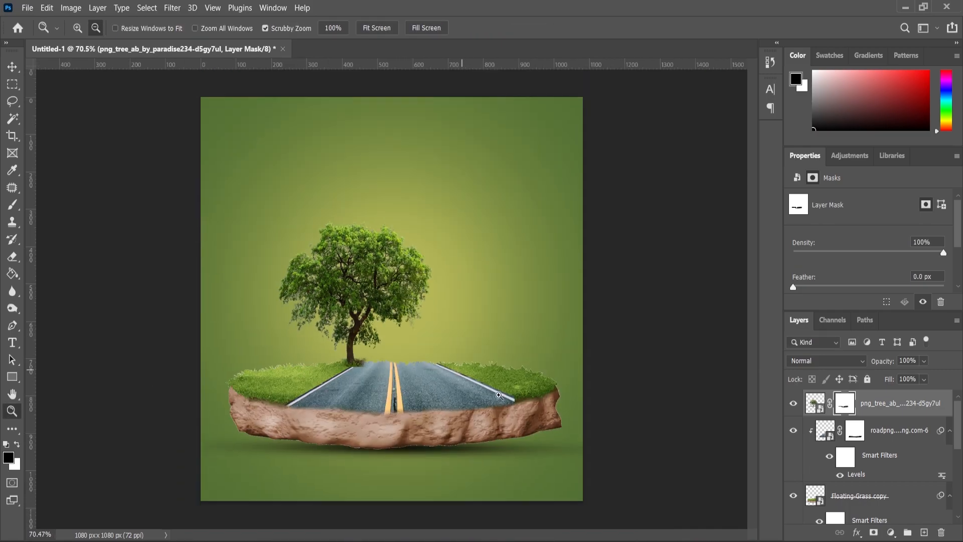
# - Open Scooty.jpg and cut the scooter out with Select and Mask, output to a new layer with a layer mask
pyautogui.click(554, 532)
pyautogui.moveTo(565, 136); pyautogui.dragTo(522, 66)
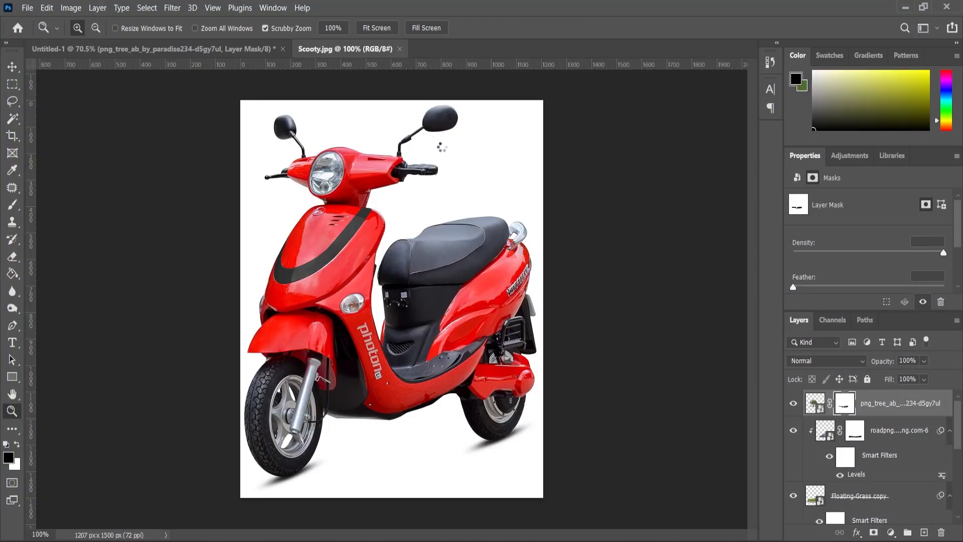
pyautogui.press('m')
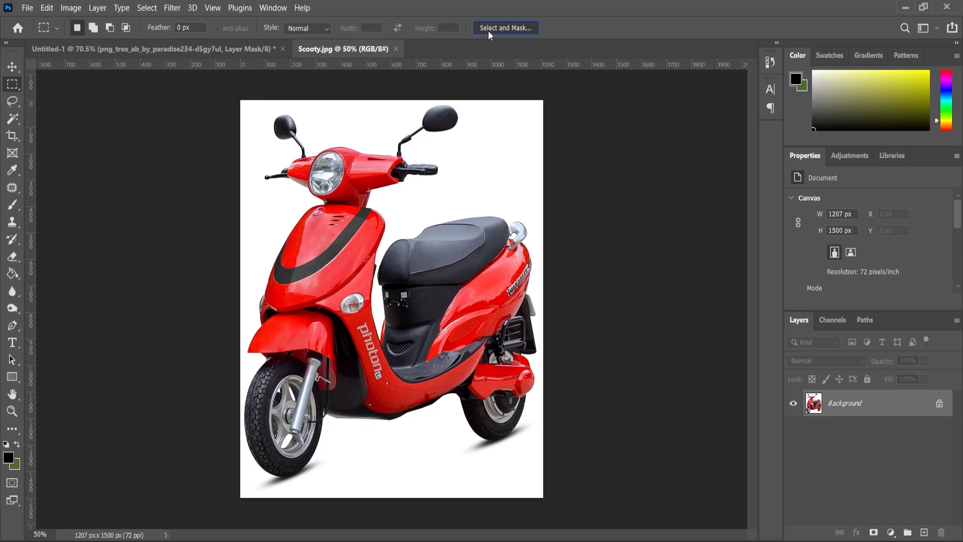
pyautogui.click(505, 27)
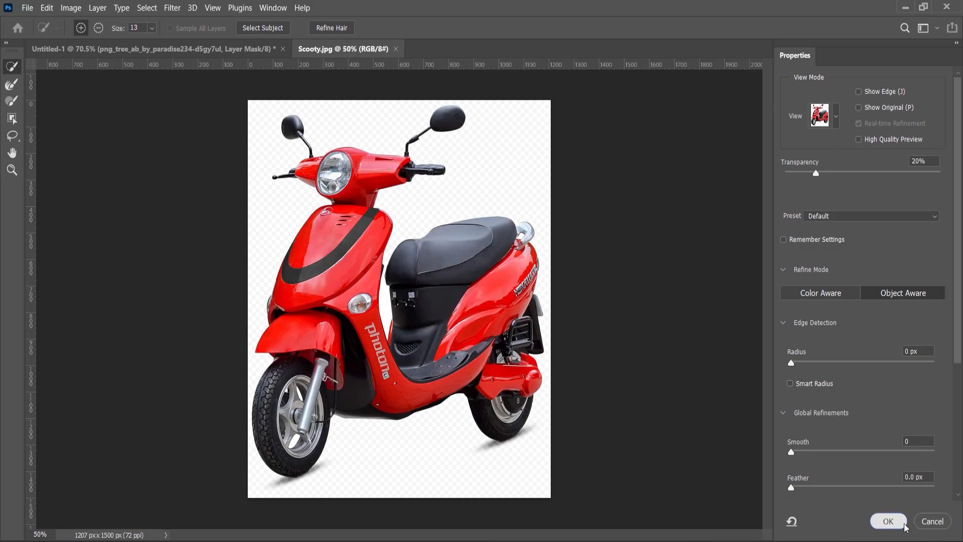
pyautogui.click(13, 68)
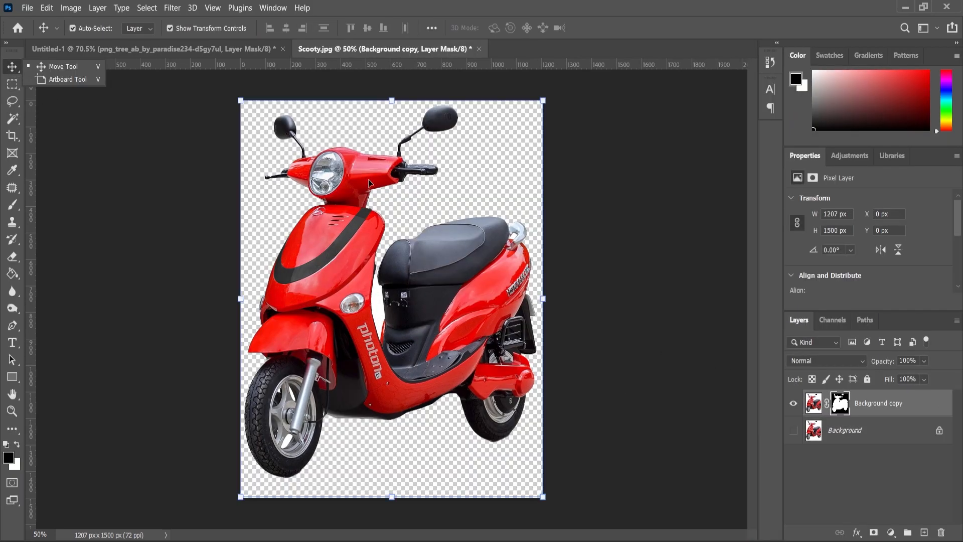
# - Bring the scooter cutout into the Untitled-1 document, scale it down and place it over the road
pyautogui.moveTo(344, 235); pyautogui.dragTo(411, 308)
pyautogui.scroll(-2, 411, 308)
pyautogui.moveTo(551, 305); pyautogui.dragTo(471, 353)
pyautogui.scroll(4, 397, 346)
pyautogui.press('Return')
pyautogui.scroll(2, 412, 337)
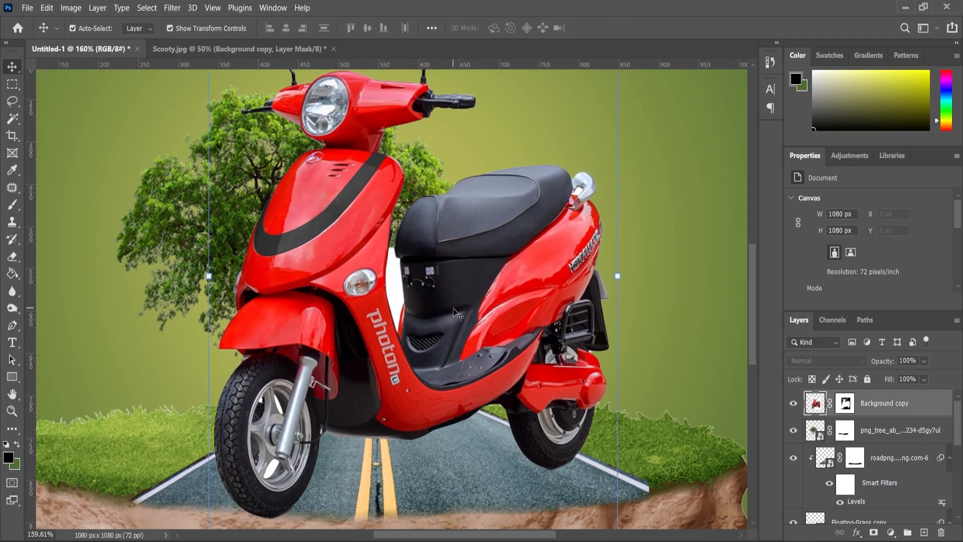
# - Select the white gap between the scooter's front body and seat, paint it black on the layer mask and deselect
pyautogui.press('w')
pyautogui.scroll(1, 420, 299)
pyautogui.click(399, 284)
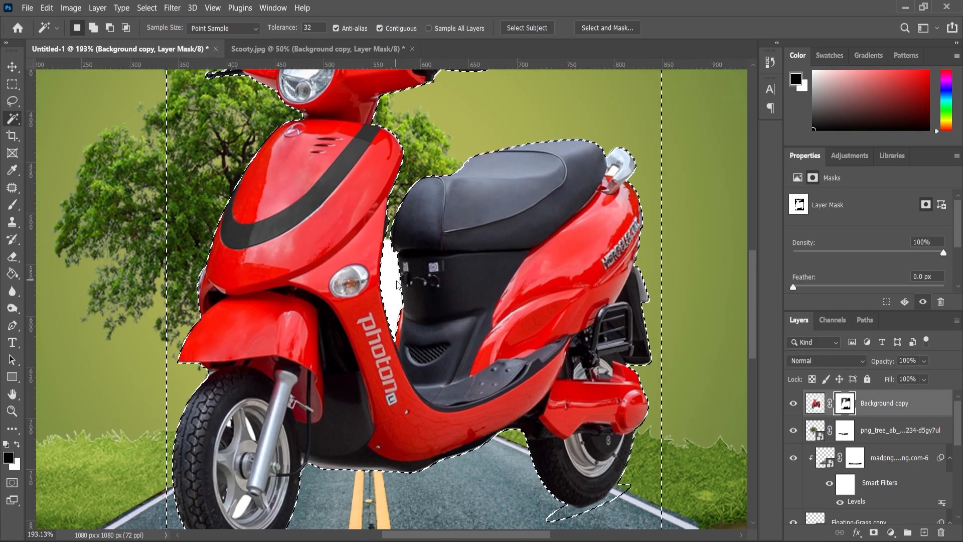
pyautogui.click(12, 204)
pyautogui.moveTo(378, 254)
pyautogui.mouseDown()
pyautogui.moveTo(396, 356)
pyautogui.moveTo(395, 324)
pyautogui.mouseUp()
pyautogui.hotkey('ctrl', 'd')
pyautogui.press('v')
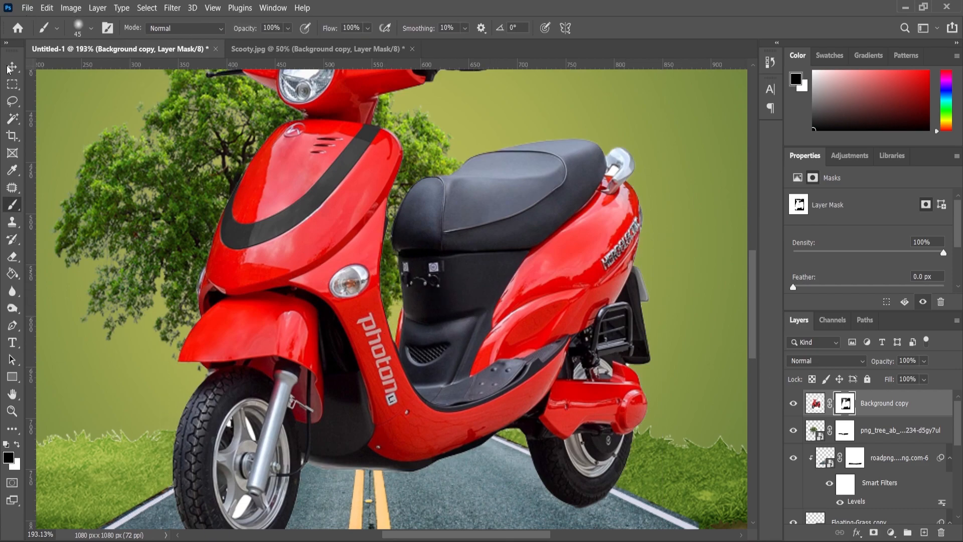
# - Shrink the scooter further and stand it on the middle of the road in front of the tree
pyautogui.hotkey('ctrl', '0')
pyautogui.moveTo(512, 265); pyautogui.dragTo(451, 325)
pyautogui.scroll(3, 375, 334)
pyautogui.moveTo(372, 299); pyautogui.dragTo(328, 396)
pyautogui.moveTo(437, 197); pyautogui.dragTo(442, 191)
pyautogui.click(12, 410)
pyautogui.moveTo(577, 334); pyautogui.dragTo(429, 385)
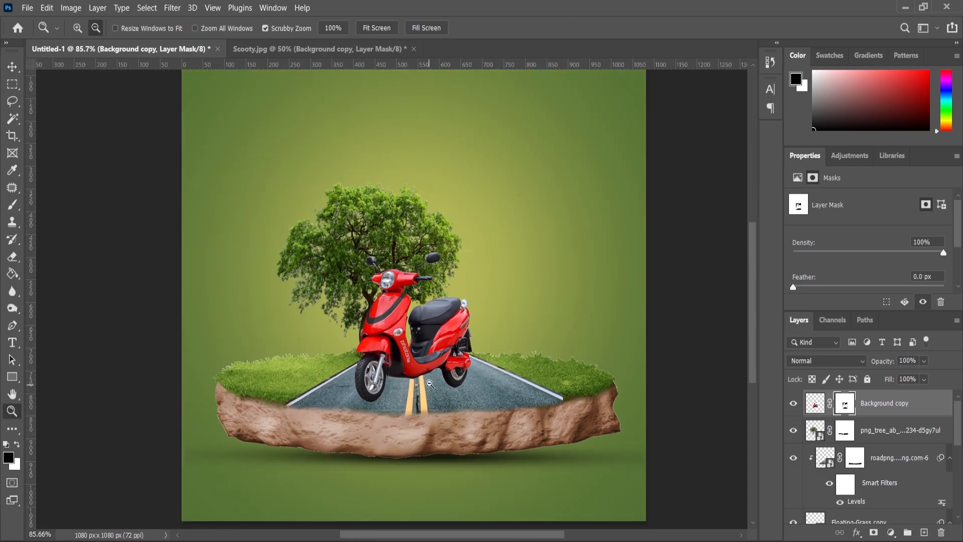
# - Enlarge the scooter on the road to about 104% of its size and apply the transform
pyautogui.scroll(2, 430, 385)
pyautogui.click(16, 72)
pyautogui.click(460, 237)
pyautogui.moveTo(461, 235); pyautogui.dragTo(463, 233)
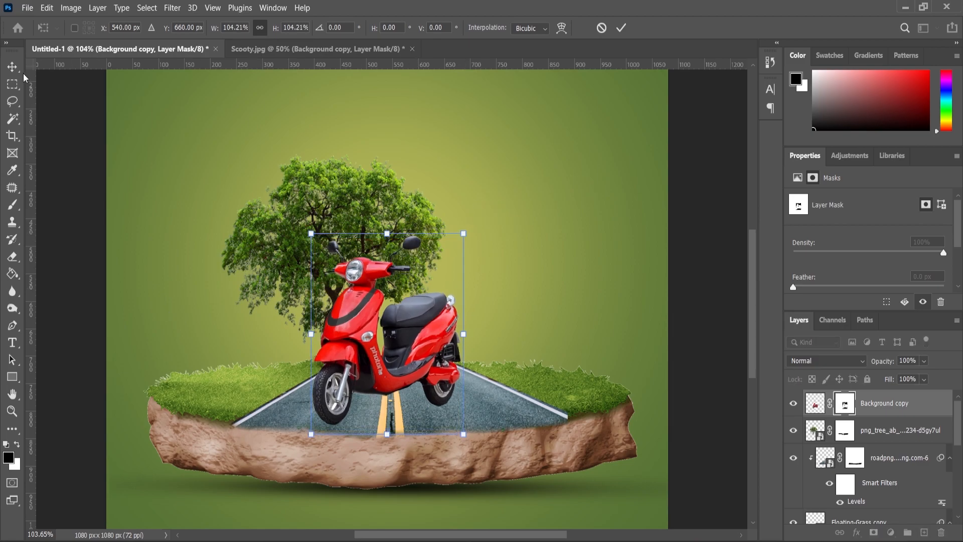
pyautogui.press('Return')
# - Set up a soft, flattened 45 px brush at a 12° angle and add a new layer between the scooter and tree layers
pyautogui.click(12, 204)
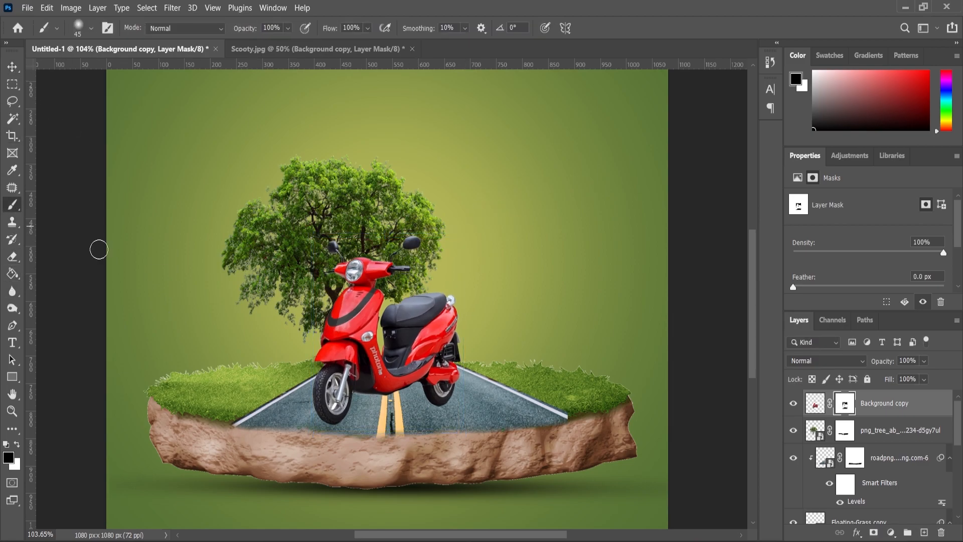
pyautogui.rightClick(424, 287)
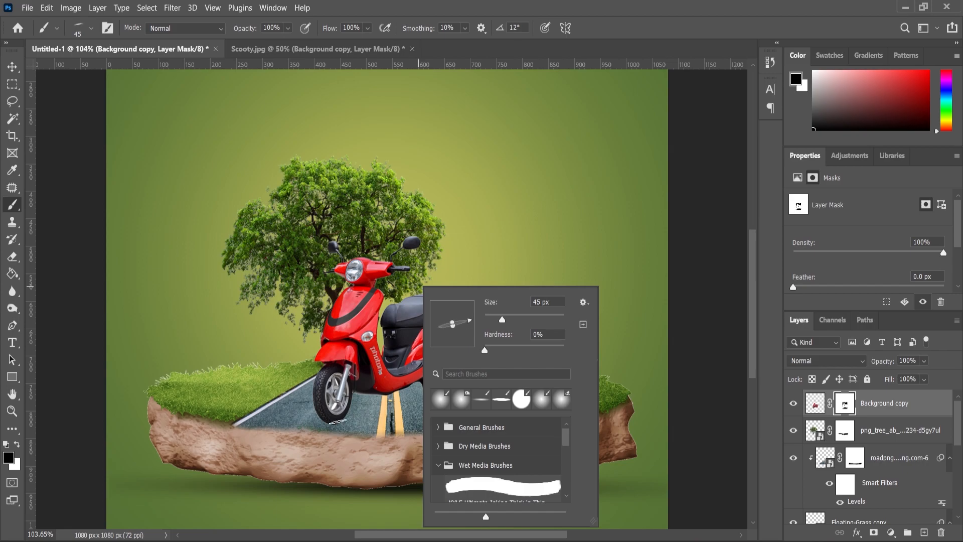
pyautogui.click(13, 412)
pyautogui.scroll(4, 384, 422)
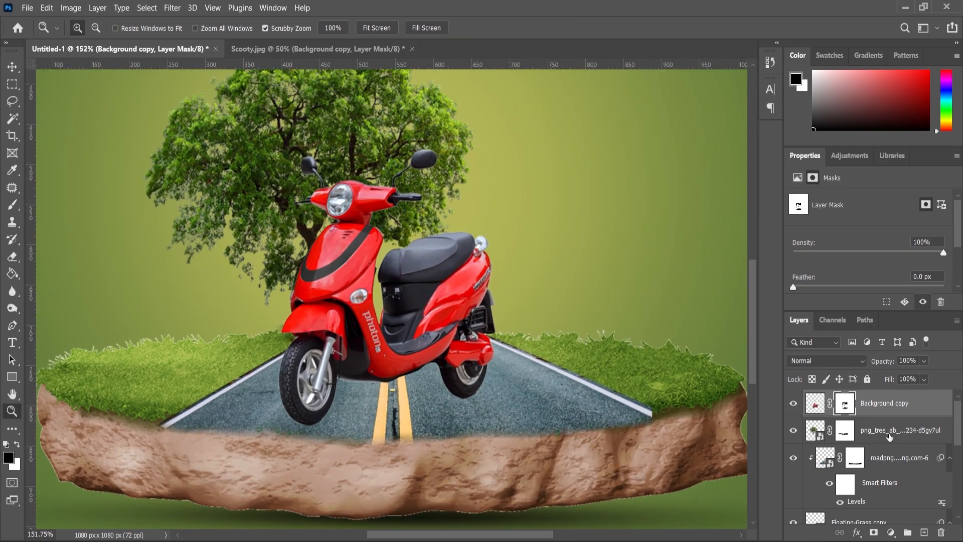
pyautogui.click(890, 434)
pyautogui.click(924, 532)
# - Paint soft black contact shadows under the scooter's front and rear wheels on the new layer with a 60 px brush
pyautogui.moveTo(277, 405); pyautogui.dragTo(345, 441)
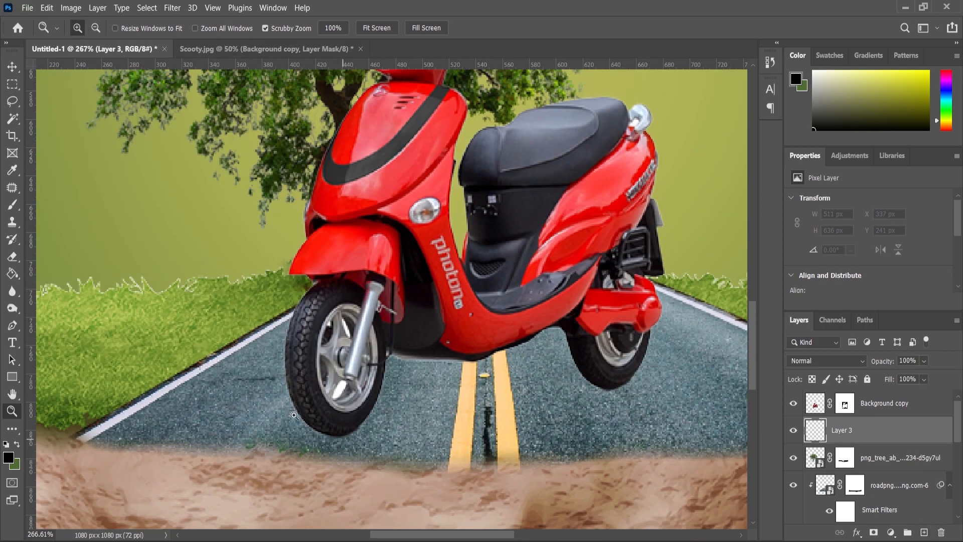
pyautogui.click(13, 205)
pyautogui.rightClick(396, 429)
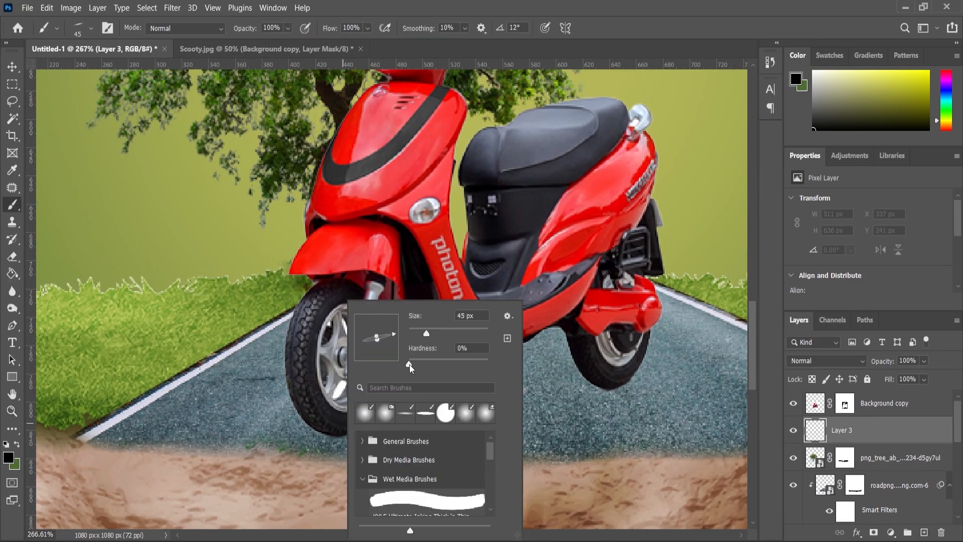
pyautogui.press('Return')
pyautogui.click(341, 432)
pyautogui.moveTo(345, 433); pyautogui.dragTo(387, 434)
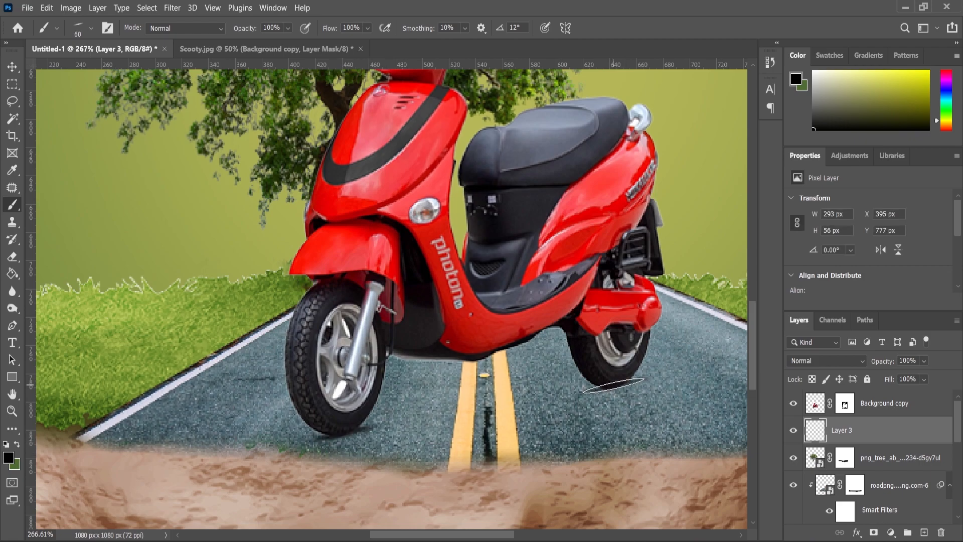
pyautogui.hotkey('ctrl', '0')
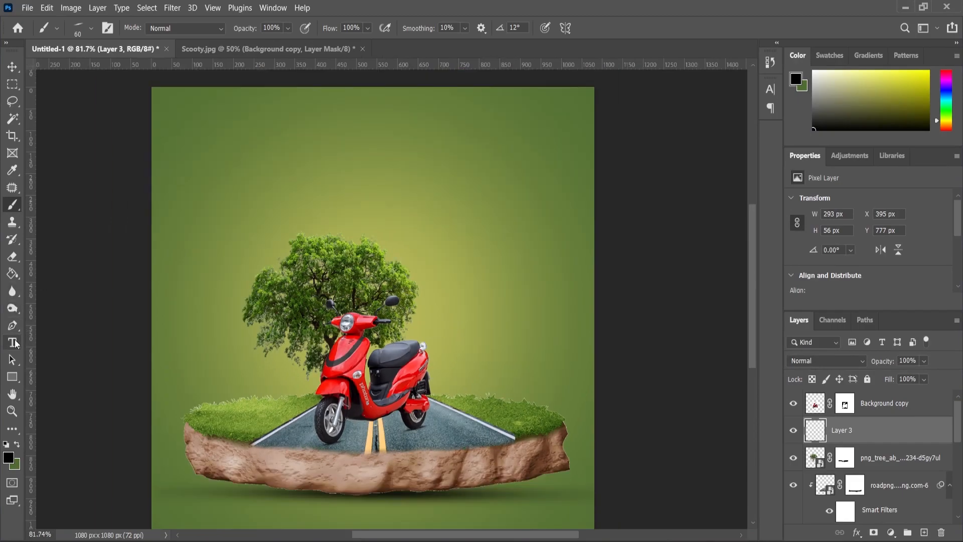
# - Add a text line reading "FIGHT AGAINST" above the tree
pyautogui.click(13, 343)
pyautogui.click(410, 176)
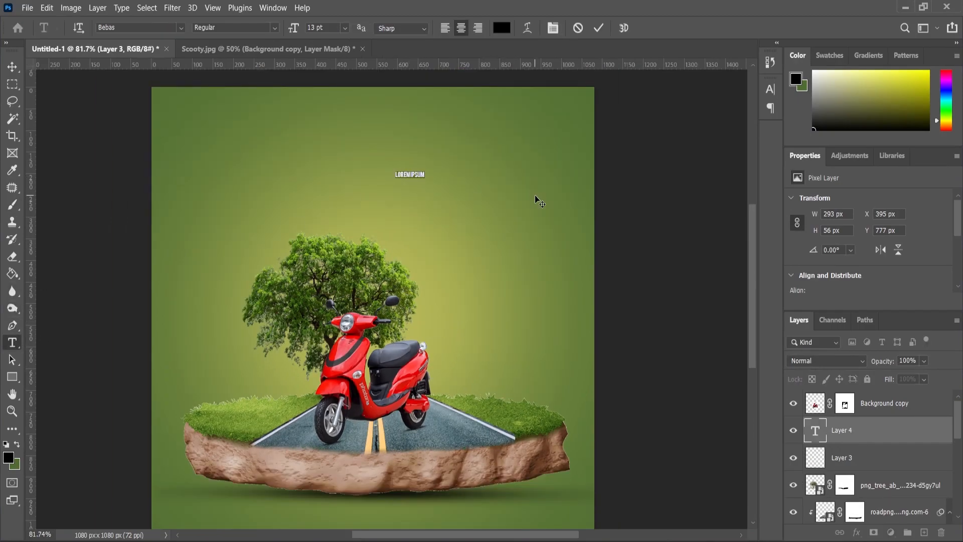
pyautogui.write('FIGHT AR')
pyautogui.write('AINST')
# - Format the "FIGHT AGAINST" text in white Poppins Regular at 38 pt
pyautogui.hotkey('ctrl', 'a')
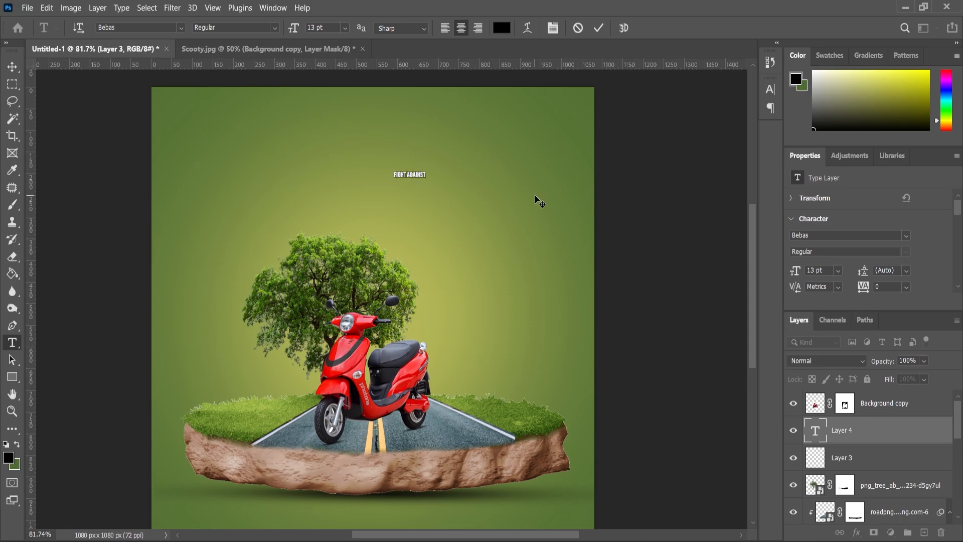
pyautogui.click(12, 457)
pyautogui.moveTo(532, 211); pyautogui.dragTo(496, 164)
pyautogui.click(785, 184)
pyautogui.write('POPP')
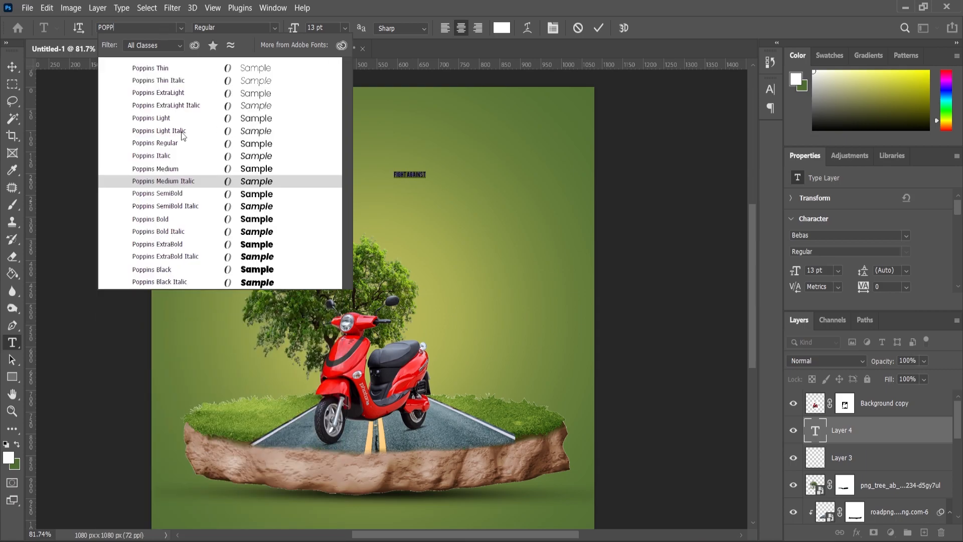
pyautogui.click(171, 144)
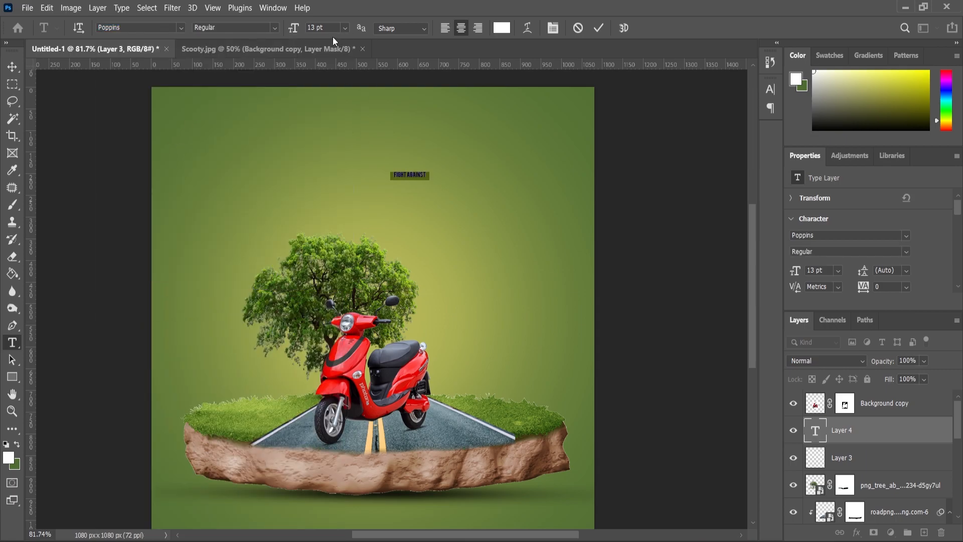
pyautogui.moveTo(293, 33); pyautogui.dragTo(308, 36)
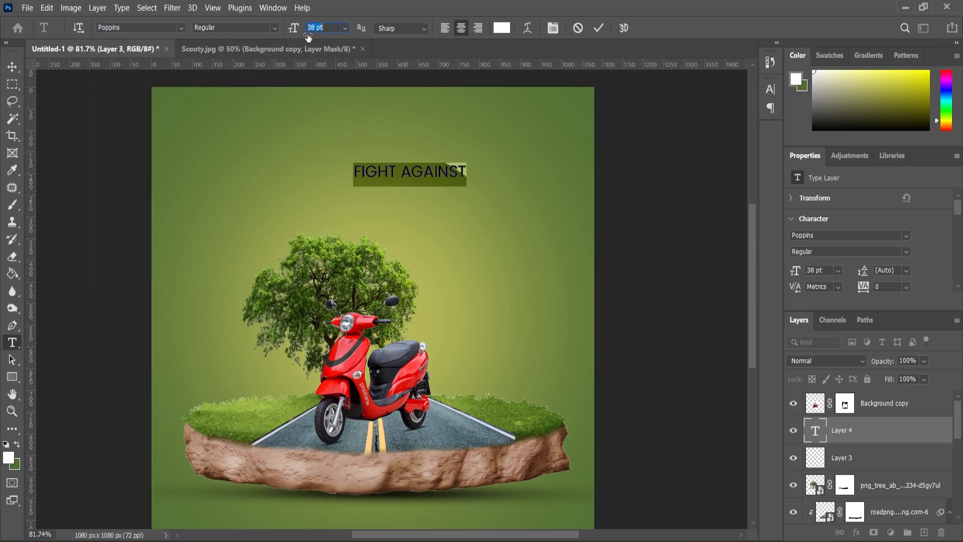
# - Move "FIGHT AGAINST" to the upper right of the artwork and scale it up to about 51 pt
pyautogui.click(12, 68)
pyautogui.moveTo(438, 171); pyautogui.dragTo(552, 163)
pyautogui.scroll(3, 534, 153)
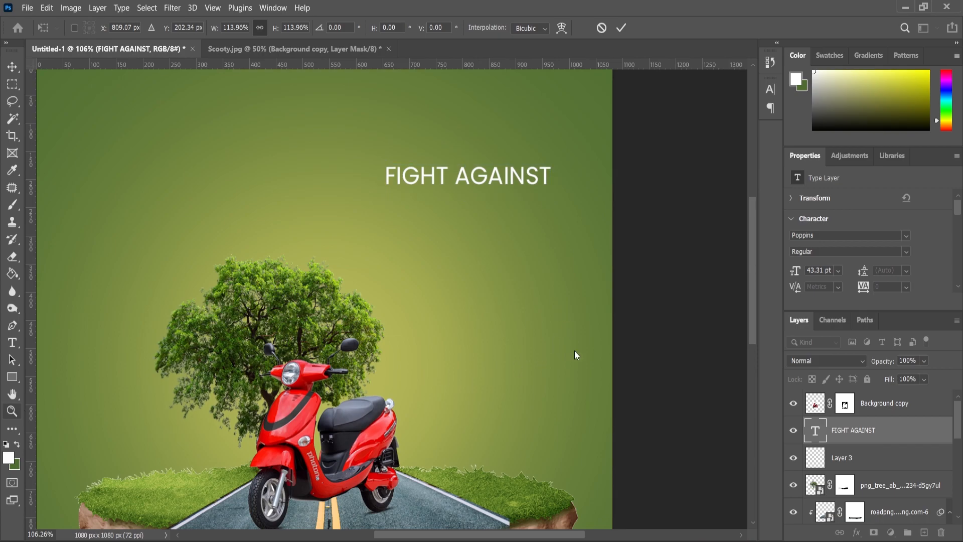
pyautogui.scroll(-6, 575, 361)
pyautogui.scroll(3, 449, 200)
pyautogui.click(12, 68)
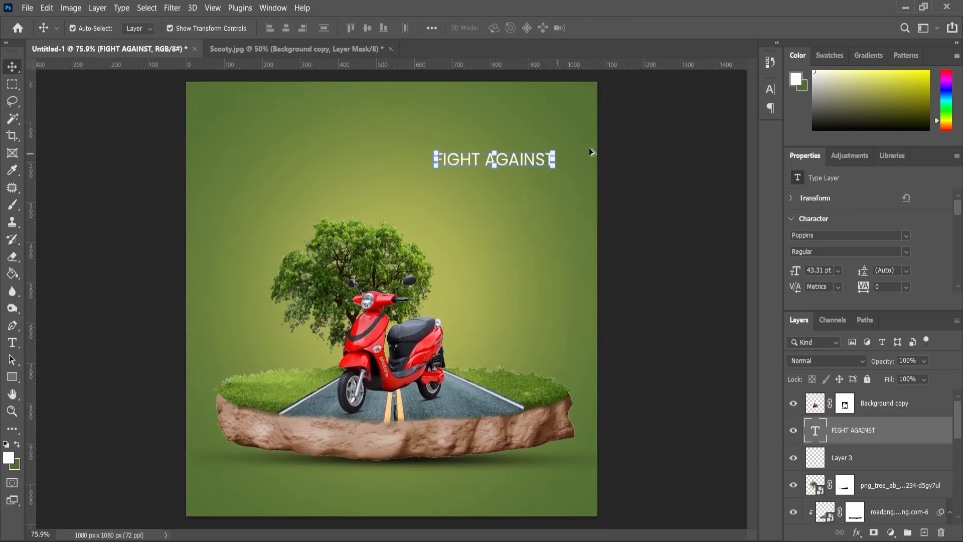
pyautogui.scroll(2, 576, 151)
pyautogui.hotkey('ctrl', 't')
pyautogui.moveTo(547, 153); pyautogui.dragTo(527, 161)
pyautogui.click(12, 67)
# - Duplicate the "FIGHT AGAINST" layer, place the copy directly below and change its text to "POLLUTION"
pyautogui.moveTo(852, 429); pyautogui.dragTo(923, 532)
pyautogui.moveTo(522, 174); pyautogui.dragTo(522, 195)
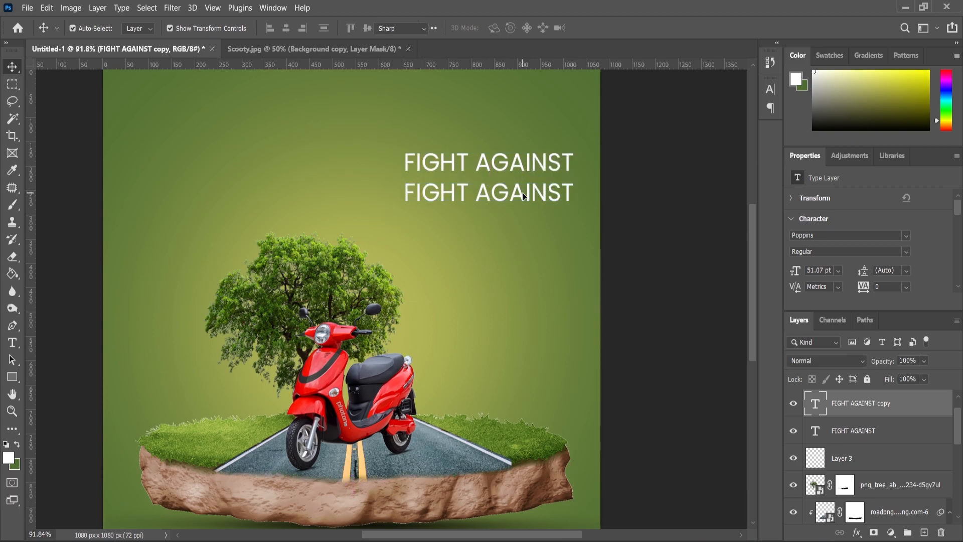
pyautogui.doubleClick(523, 194)
pyautogui.write('POLLUTION')
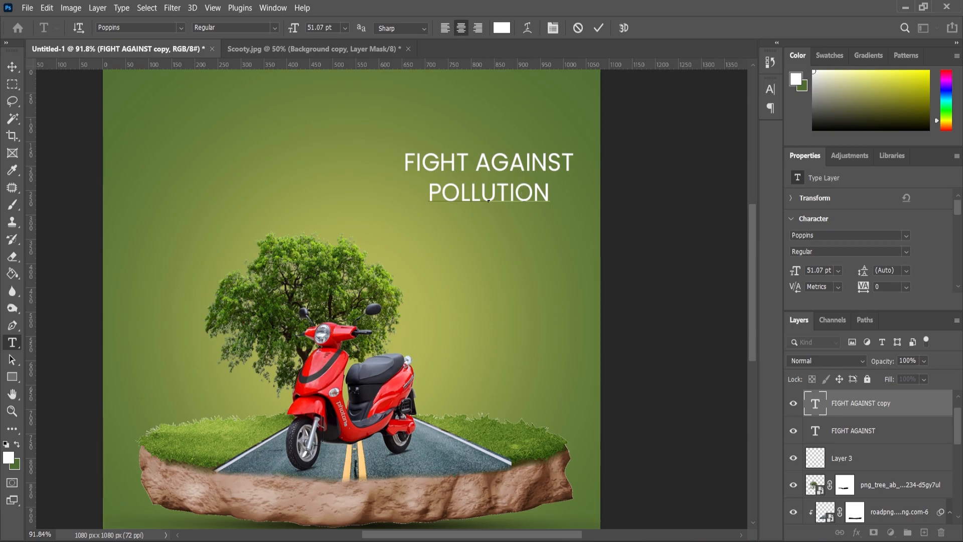
pyautogui.scroll(1, 473, 126)
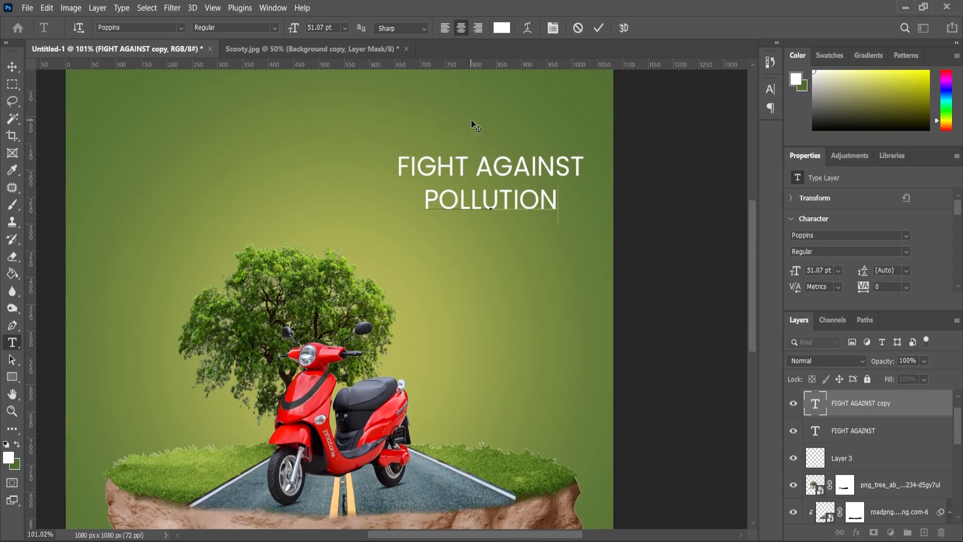
# - Align "FIGHT AGAINST" and "POLLUTION" along their right edges, nudge both lines up and deselect them
pyautogui.click(13, 67)
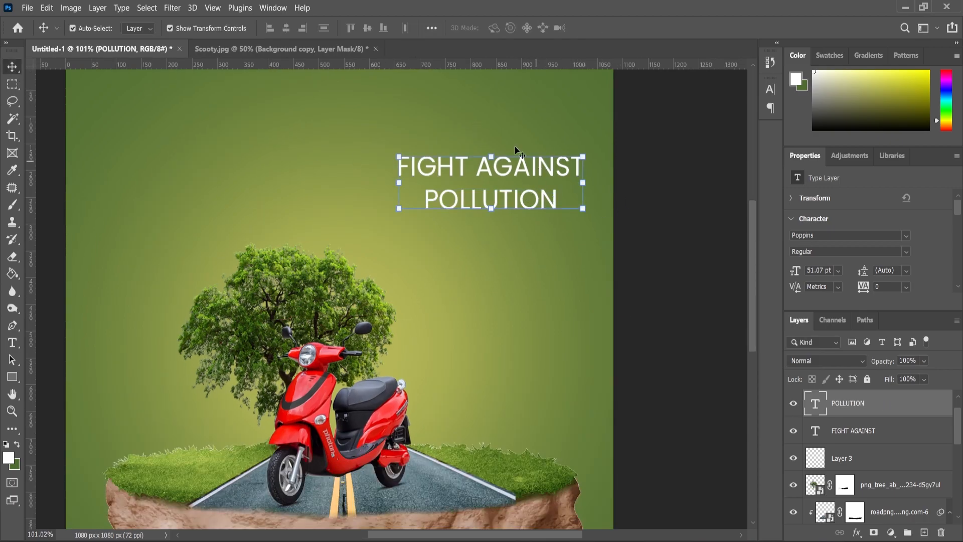
pyautogui.keyDown('shift'); pyautogui.click(538, 168); pyautogui.keyUp('shift')
pyautogui.scroll(-3, 525, 179)
pyautogui.moveTo(550, 158); pyautogui.dragTo(550, 147)
pyautogui.click(623, 206)
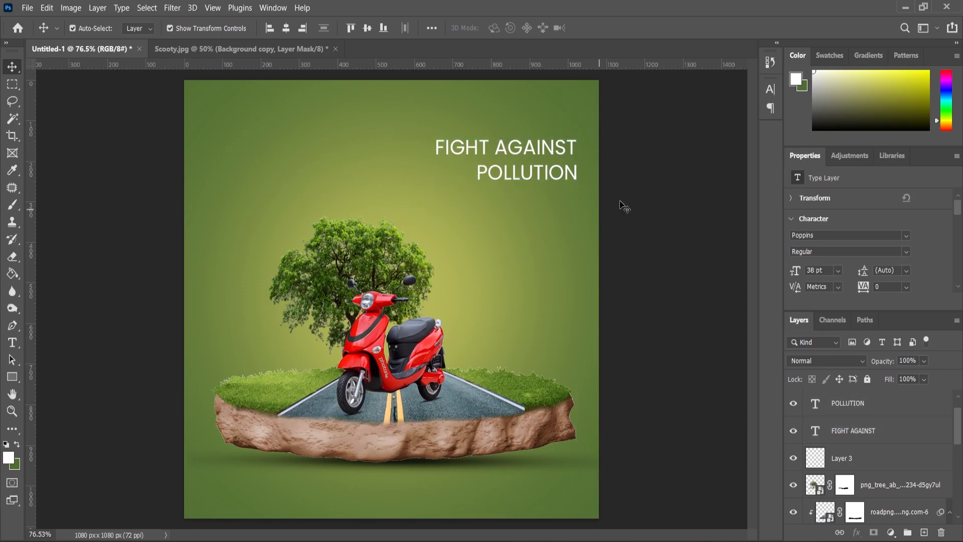
# - Duplicate the "FIGHT AGAINST" layer, place the copy below "POLLUTION" and change its text to "DRIVE THE"
pyautogui.click(852, 431)
pyautogui.hotkey('ctrl', 'j')
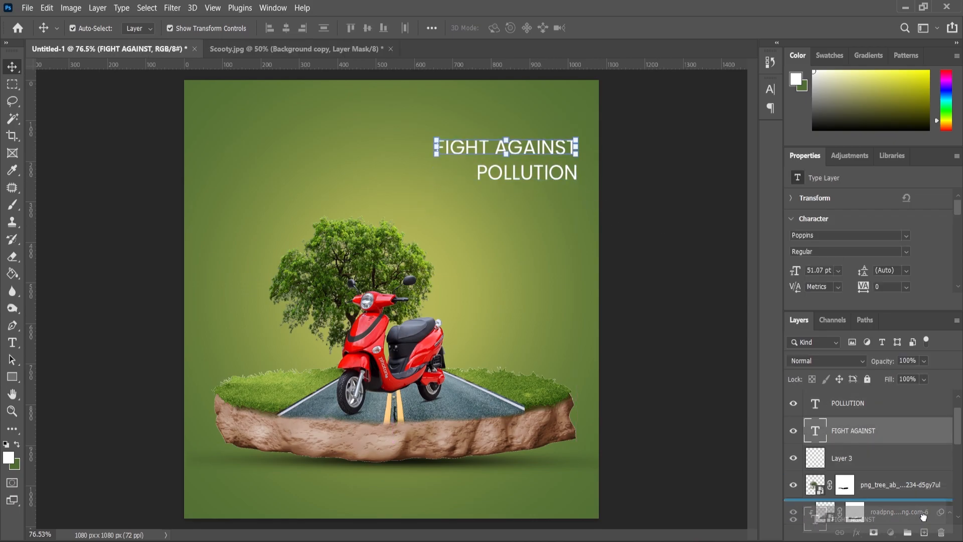
pyautogui.scroll(3, 536, 146)
pyautogui.moveTo(528, 158); pyautogui.dragTo(530, 249)
pyautogui.doubleClick(530, 249)
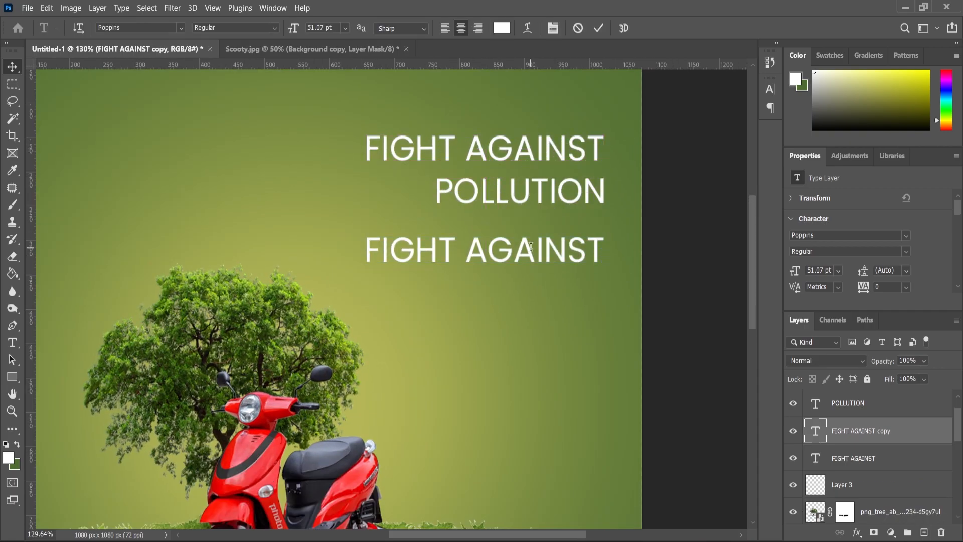
pyautogui.hotkey('ctrl', 'a')
pyautogui.write('DRIVE THE')
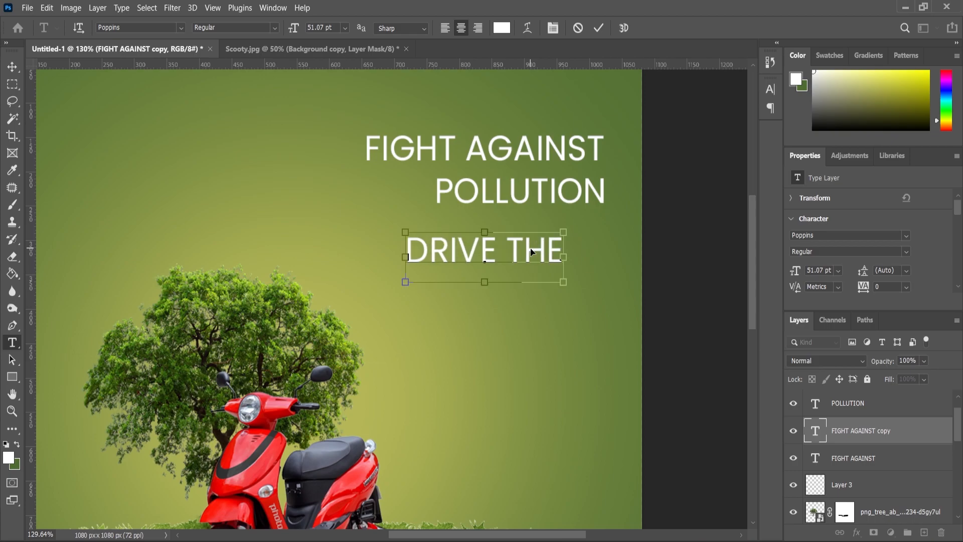
# - Set "DRIVE THE" in Poppins Bold and scale it up to about 135%
pyautogui.hotkey('ctrl', 'a')
pyautogui.click(273, 28)
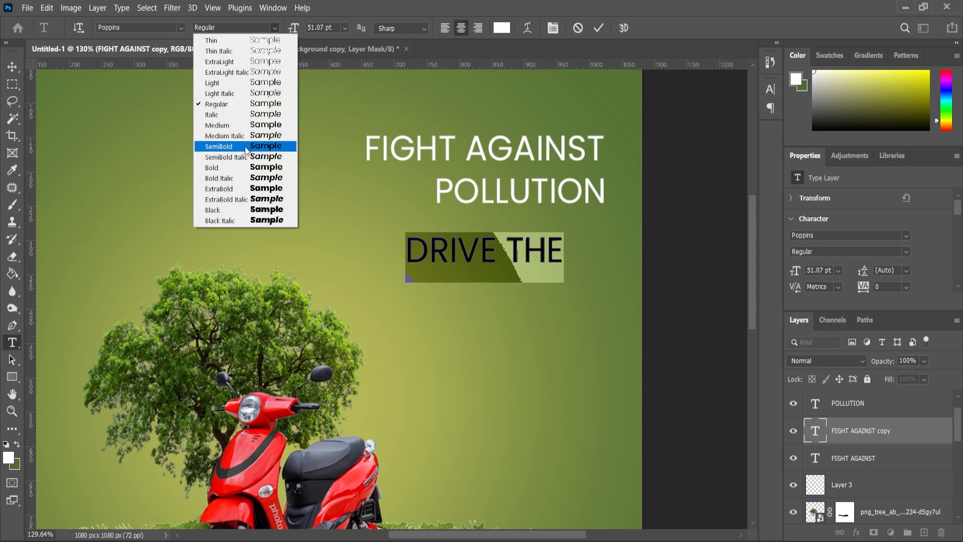
pyautogui.click(225, 207)
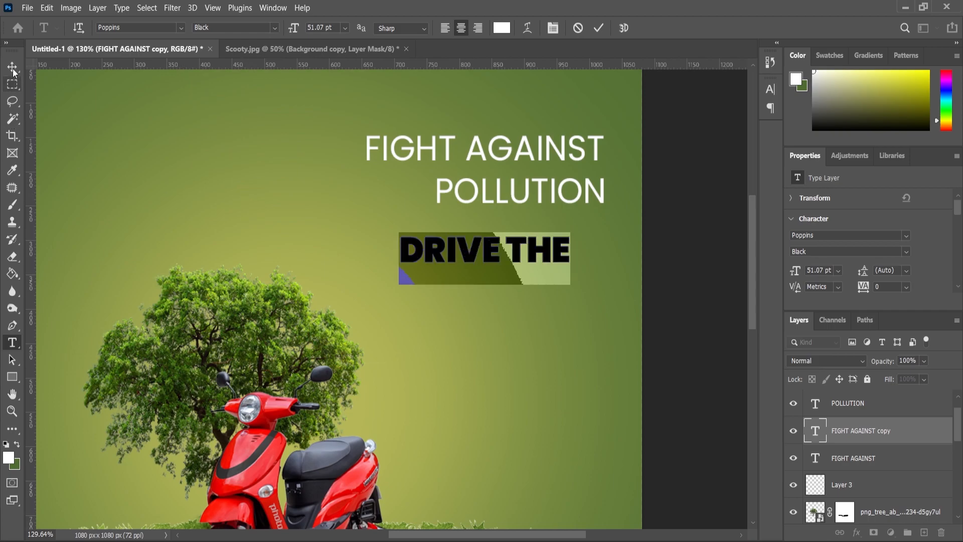
pyautogui.click(273, 28)
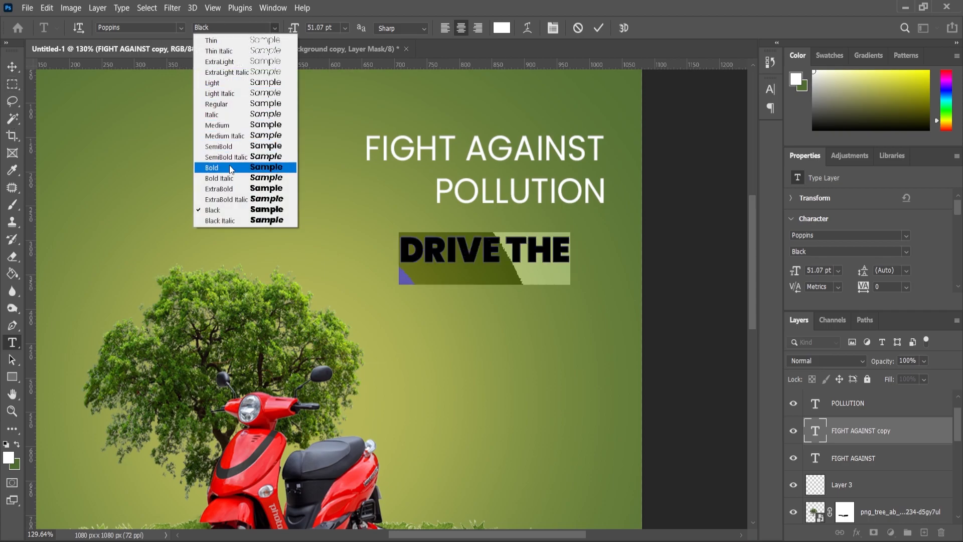
pyautogui.click(250, 165)
pyautogui.click(15, 66)
pyautogui.moveTo(565, 242); pyautogui.dragTo(596, 224)
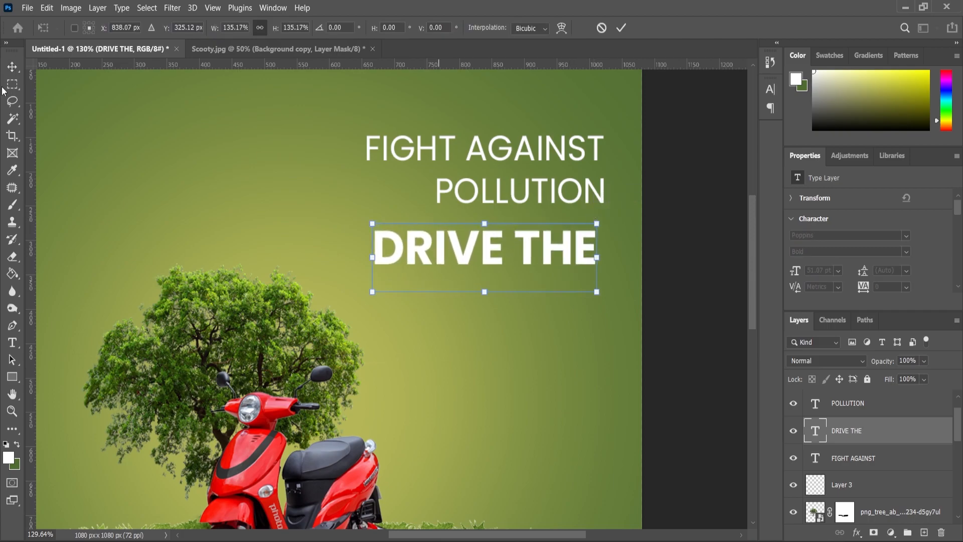
pyautogui.click(12, 66)
# - Duplicate the "DRIVE THE" layer, place the copy directly below and change its text to "SOLUTION!"
pyautogui.moveTo(852, 431); pyautogui.dragTo(924, 534)
pyautogui.moveTo(532, 251); pyautogui.dragTo(528, 292)
pyautogui.doubleClick(528, 292)
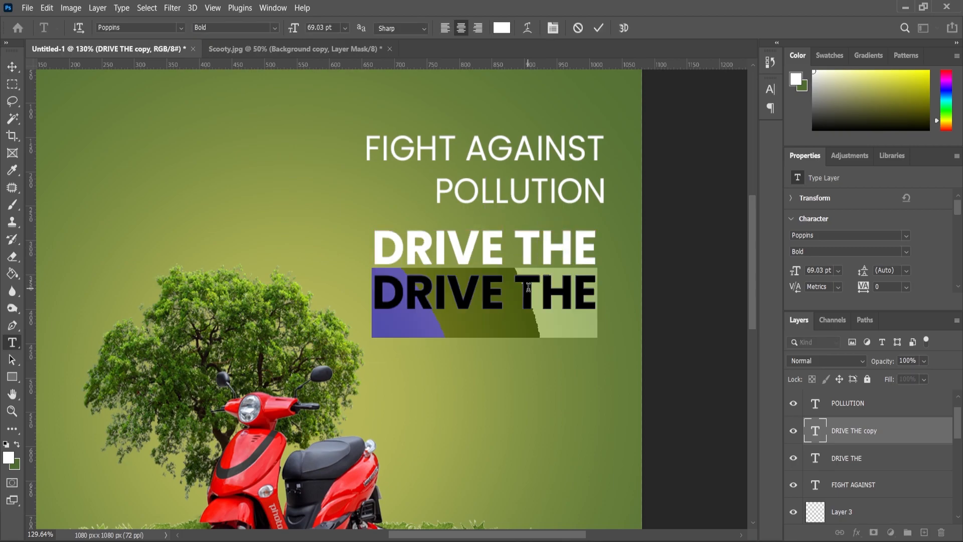
pyautogui.write('SOLUTION')
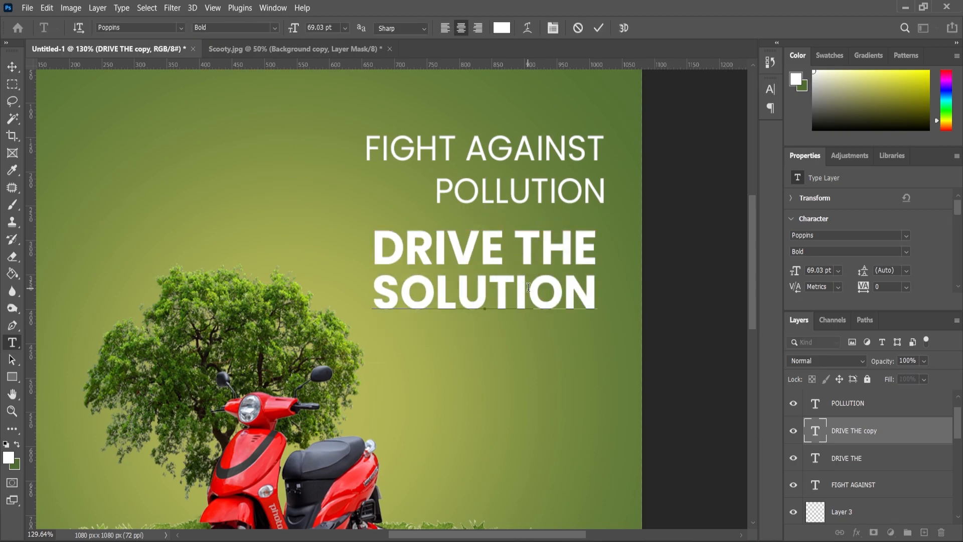
pyautogui.write('!')
pyautogui.click(8, 71)
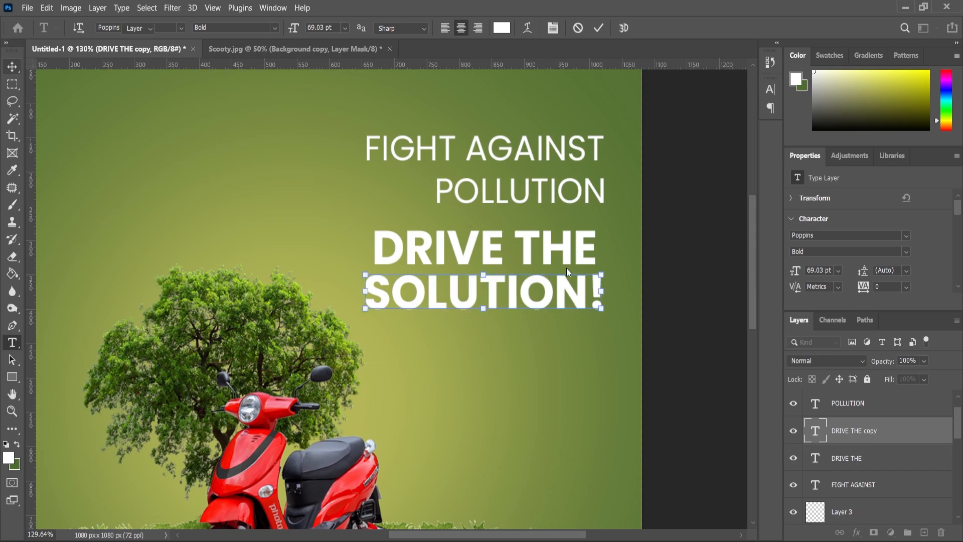
# - Select all four headline text lines and align them along their right edges
pyautogui.keyDown('shift'); pyautogui.click(525, 249); pyautogui.keyUp('shift')
pyautogui.keyDown('shift'); pyautogui.click(530, 193); pyautogui.keyUp('shift')
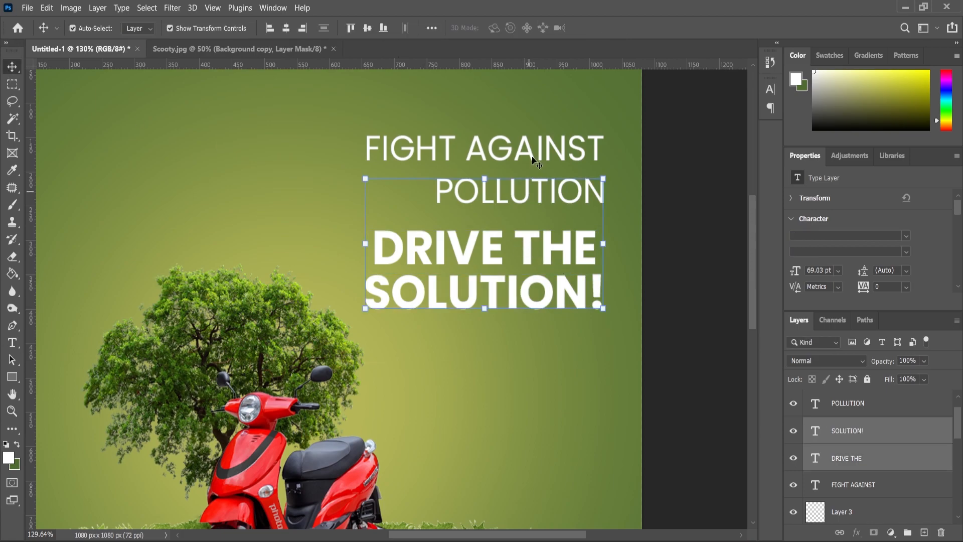
pyautogui.keyDown('shift'); pyautogui.click(530, 160); pyautogui.keyUp('shift')
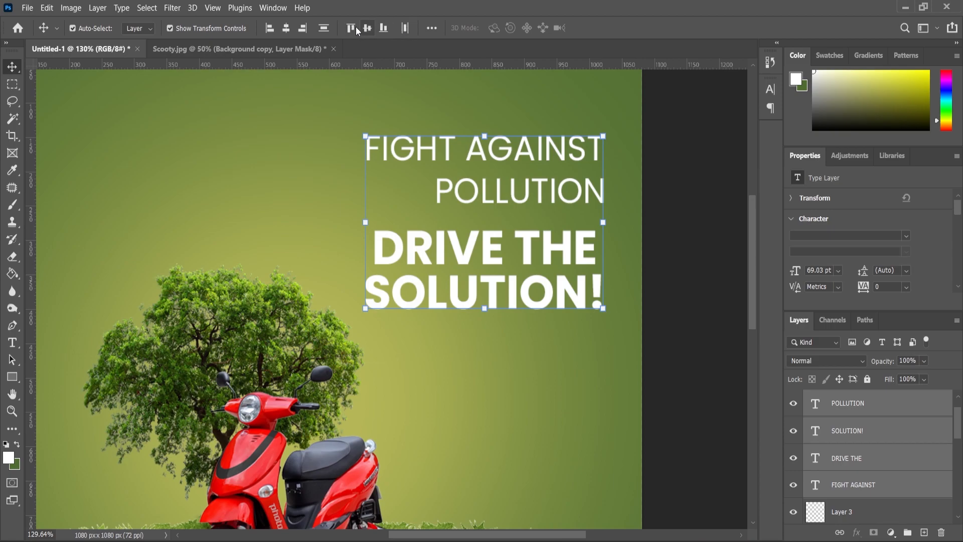
pyautogui.click(307, 28)
# - Scale the four-line headline down to about 96% and move it up, lining its right edge up with the island's
pyautogui.scroll(-2, 560, 173)
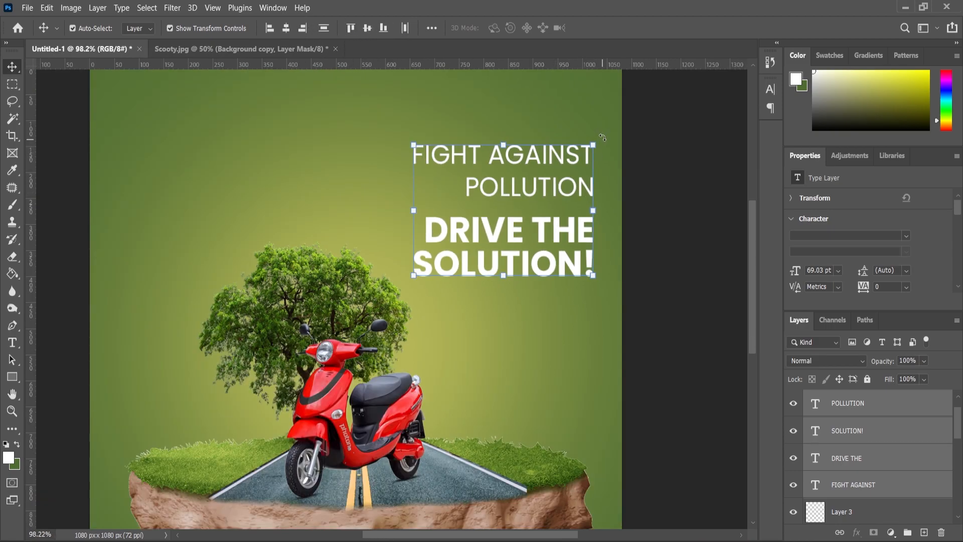
pyautogui.moveTo(598, 142); pyautogui.dragTo(590, 148)
pyautogui.scroll(-1, 547, 221)
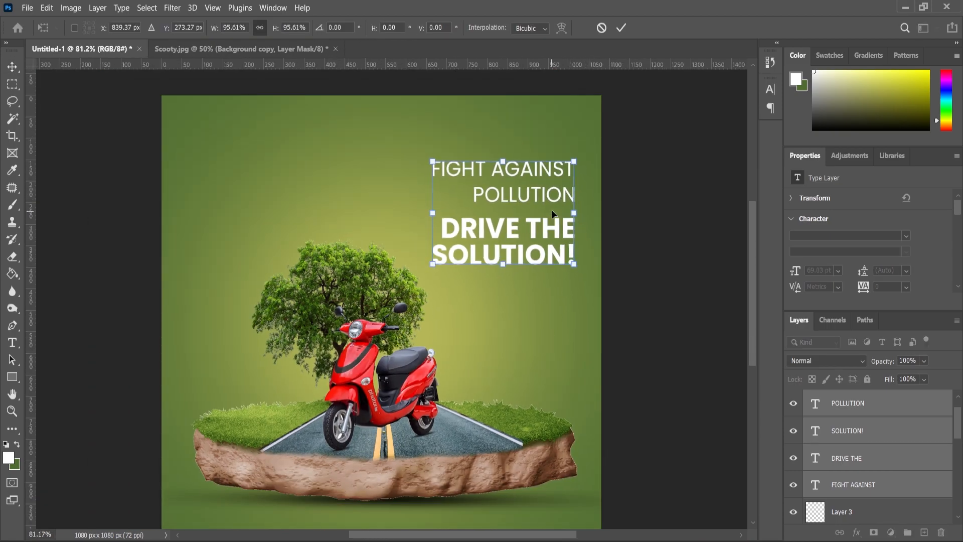
pyautogui.moveTo(559, 227); pyautogui.dragTo(562, 215)
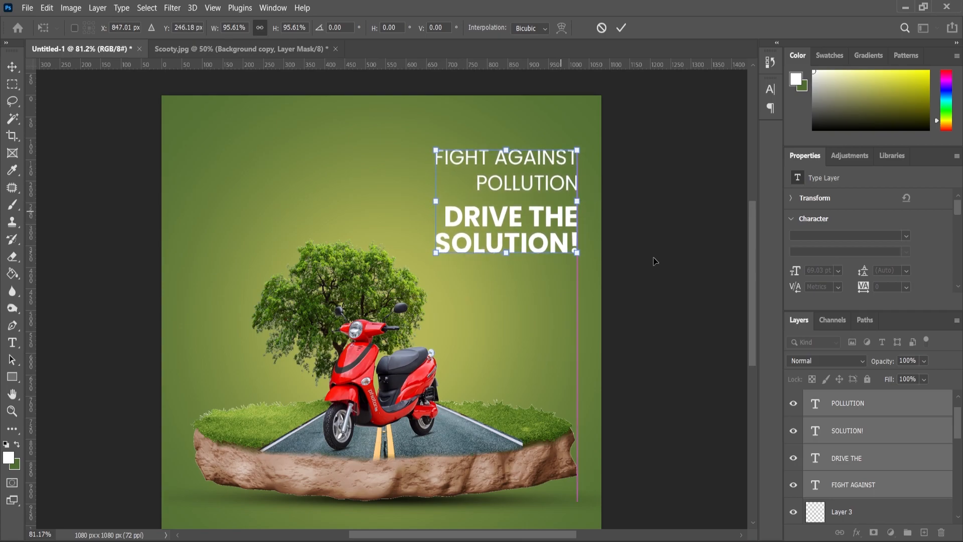
# - Commit the headline scaling, then move "DRIVE THE" and "SOLUTION!" down slightly to widen the gap below "POLLUTION"
pyautogui.press('Return')
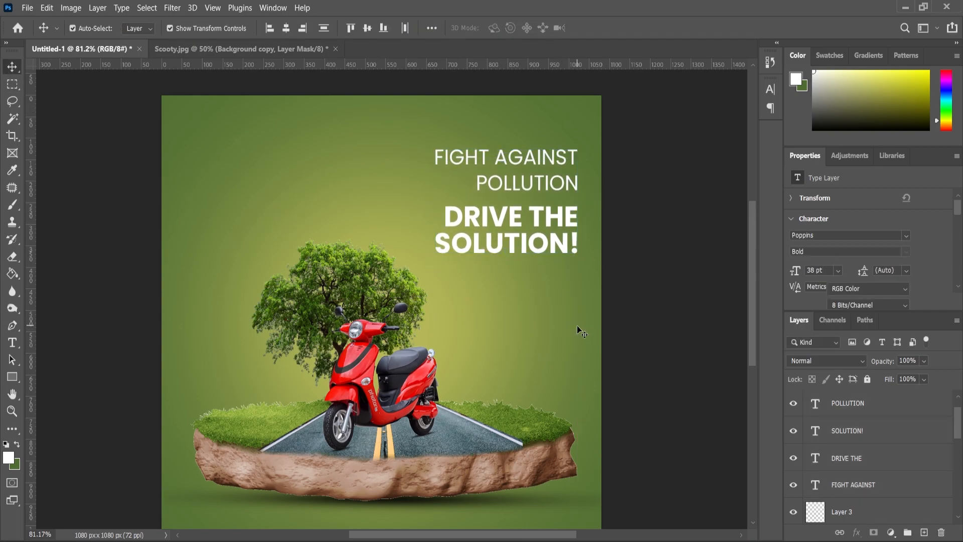
pyautogui.click(577, 325)
pyautogui.click(867, 379)
pyautogui.moveTo(647, 298); pyautogui.dragTo(540, 234)
pyautogui.scroll(3, 533, 215)
pyautogui.click(717, 292)
pyautogui.scroll(-3, 561, 223)
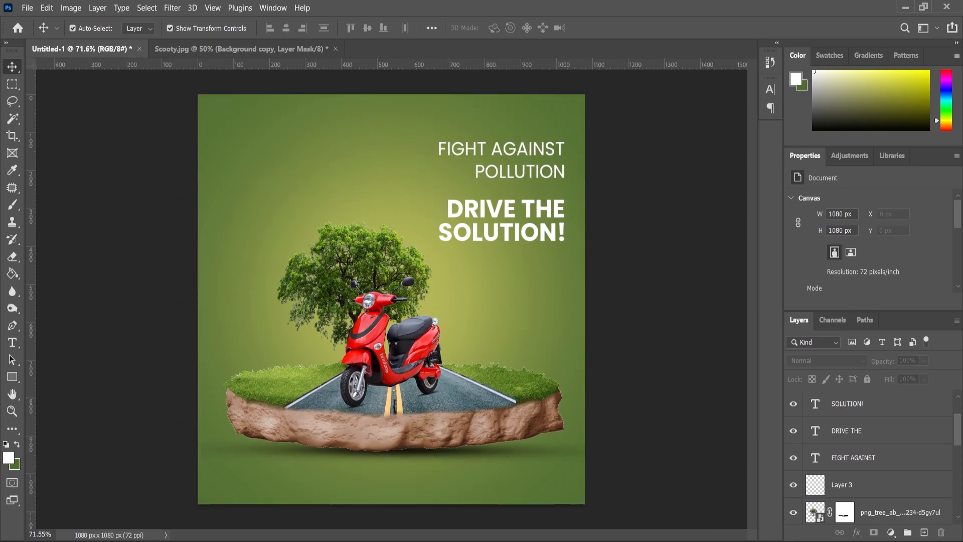
# - Place the cloud image 014.png and scale it down to about 383 x 228 px beside the tree's upper left
pyautogui.hotkey('alt', 'Tab')
pyautogui.moveTo(154, 146); pyautogui.dragTo(202, 211)
pyautogui.moveTo(381, 184); pyautogui.dragTo(343, 210)
pyautogui.moveTo(300, 262); pyautogui.dragTo(309, 250)
pyautogui.press('Return')
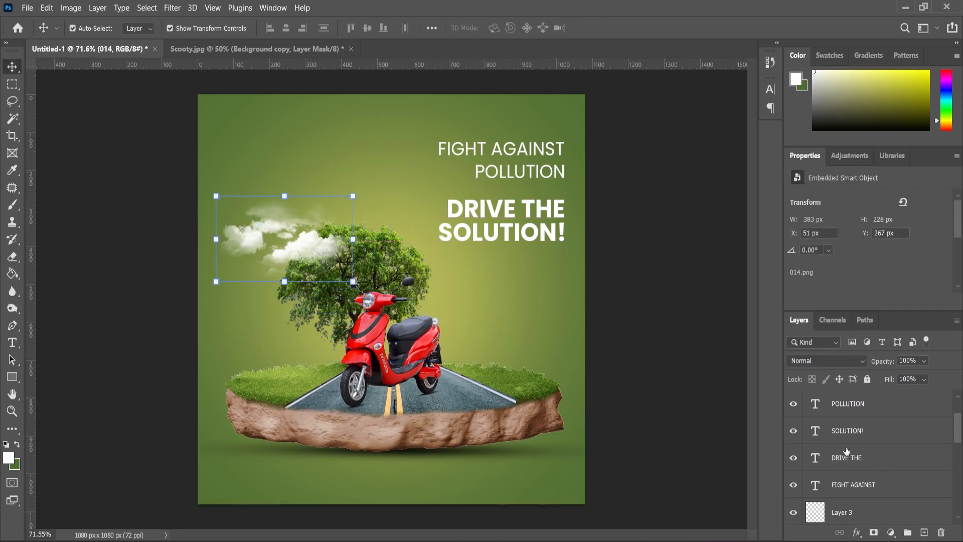
# - Bring the cloud layer to the top of the stack and place a copy scaled to about 54% beside the tree's right side
pyautogui.scroll(2, 852, 441)
pyautogui.moveTo(287, 239); pyautogui.dragTo(459, 287)
pyautogui.moveTo(490, 231); pyautogui.dragTo(470, 245)
pyautogui.moveTo(443, 279); pyautogui.dragTo(473, 283)
pyautogui.click(12, 66)
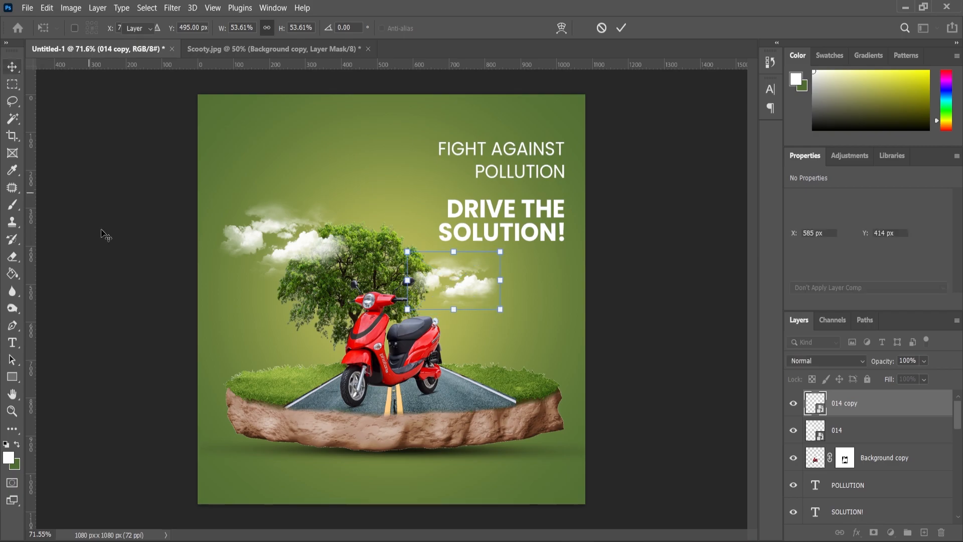
pyautogui.click(103, 232)
pyautogui.hotkey('ctrl', '0')
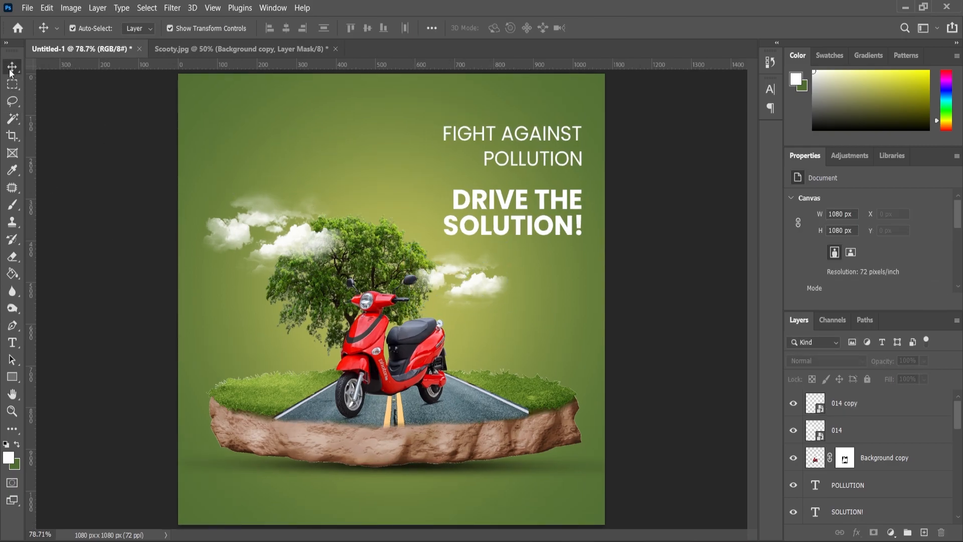
# - Move the small cloud copy lower in the layer stack and place a duplicate of the large cloud across the poster's right edge
pyautogui.click(475, 298)
pyautogui.moveTo(845, 409); pyautogui.dragTo(519, 285)
pyautogui.click(507, 221)
pyautogui.moveTo(848, 404); pyautogui.dragTo(925, 533)
pyautogui.moveTo(290, 248); pyautogui.dragTo(651, 324)
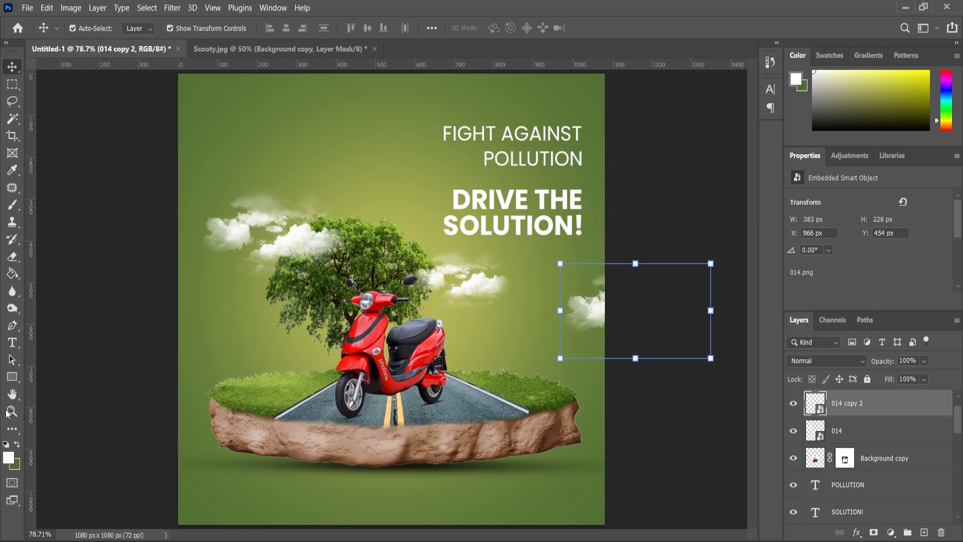
# - Place the Birds.png image, scale it to about 292 x 92 px and position the flock just above the tree
pyautogui.click(10, 411)
pyautogui.scroll(-2, 174, 348)
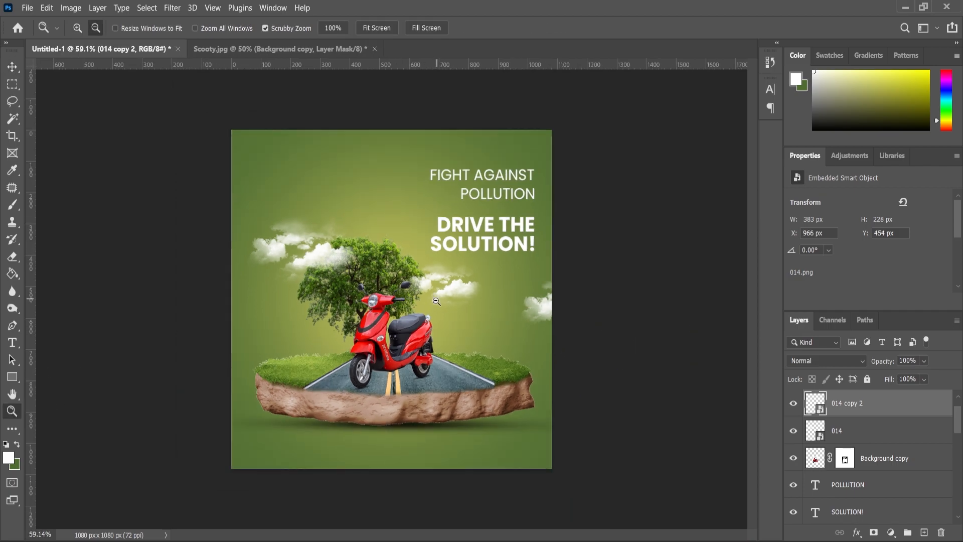
pyautogui.hotkey('alt', 'Tab')
pyautogui.moveTo(220, 159); pyautogui.dragTo(418, 310)
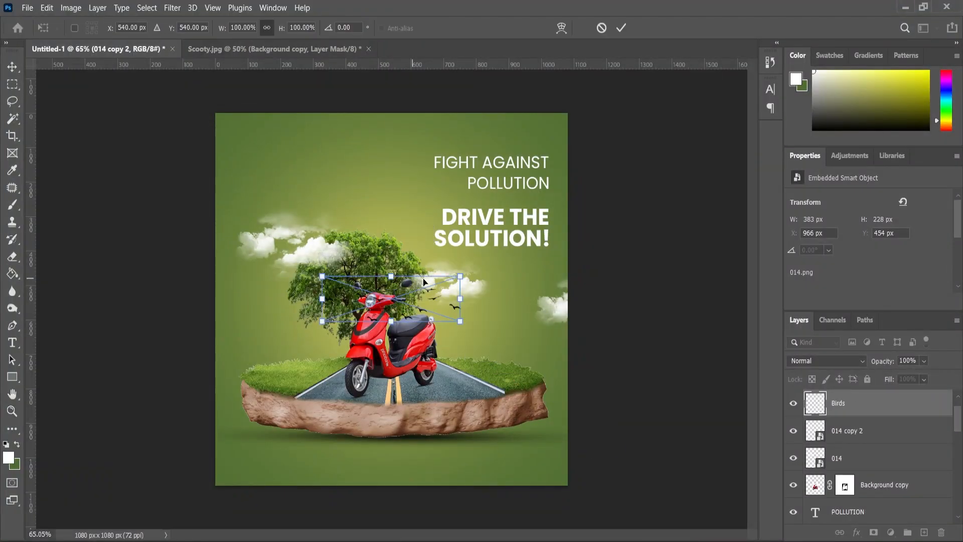
pyautogui.moveTo(466, 268); pyautogui.dragTo(412, 220)
pyautogui.moveTo(432, 202); pyautogui.dragTo(428, 204)
pyautogui.click(12, 410)
pyautogui.press('Return')
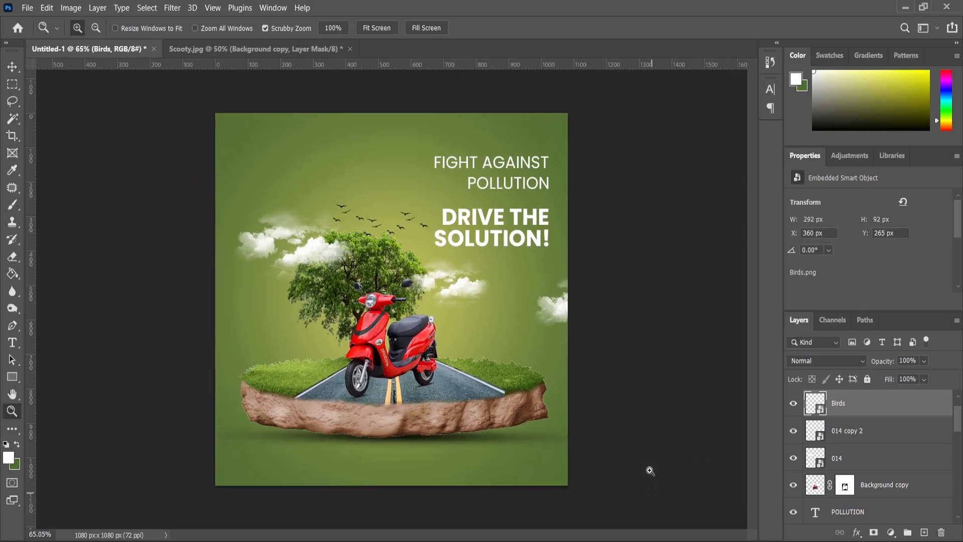
# - Place the Floating Rocks.png image, scale it to about 76% and position it around the island's underside
pyautogui.moveTo(554, 535)
pyautogui.click(550, 478)
pyautogui.moveTo(291, 150); pyautogui.dragTo(690, 535)
pyautogui.moveTo(677, 496); pyautogui.dragTo(441, 473)
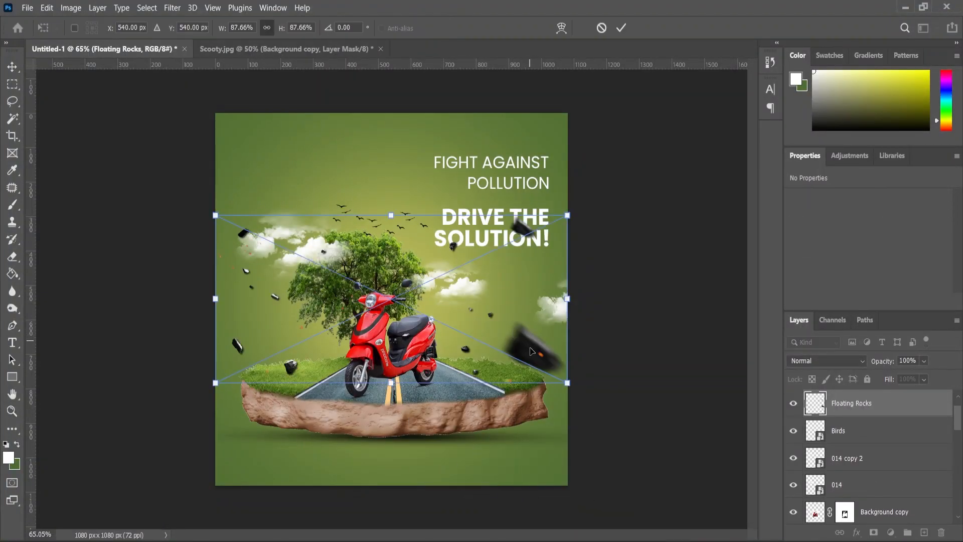
pyautogui.moveTo(526, 351); pyautogui.dragTo(525, 480)
pyautogui.moveTo(568, 362); pyautogui.dragTo(546, 396)
pyautogui.moveTo(507, 476); pyautogui.dragTo(508, 497)
pyautogui.press('Return')
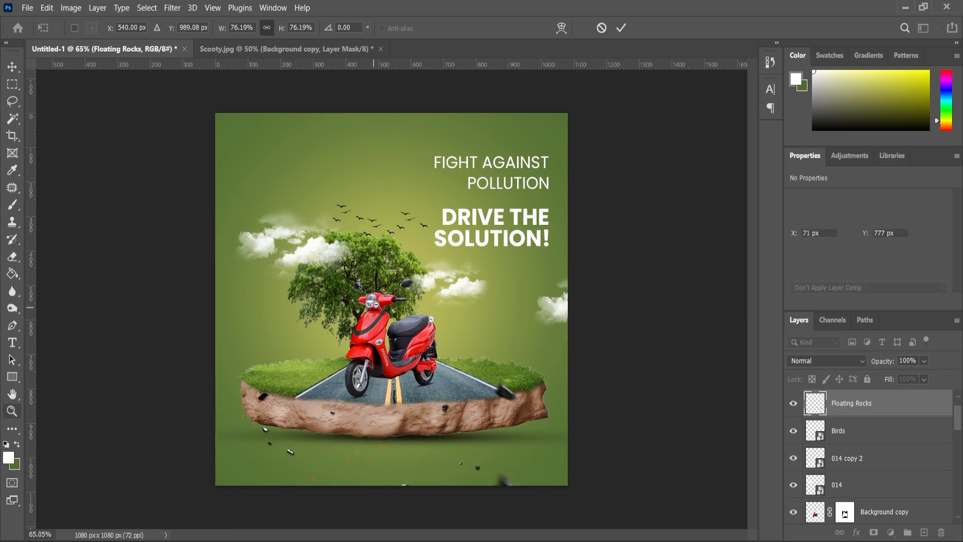
# - Enlarge the floating rocks to about 85% and shift them slightly so they spread around and below the island
pyautogui.press('z')
pyautogui.scroll(2, 407, 429)
pyautogui.click(12, 66)
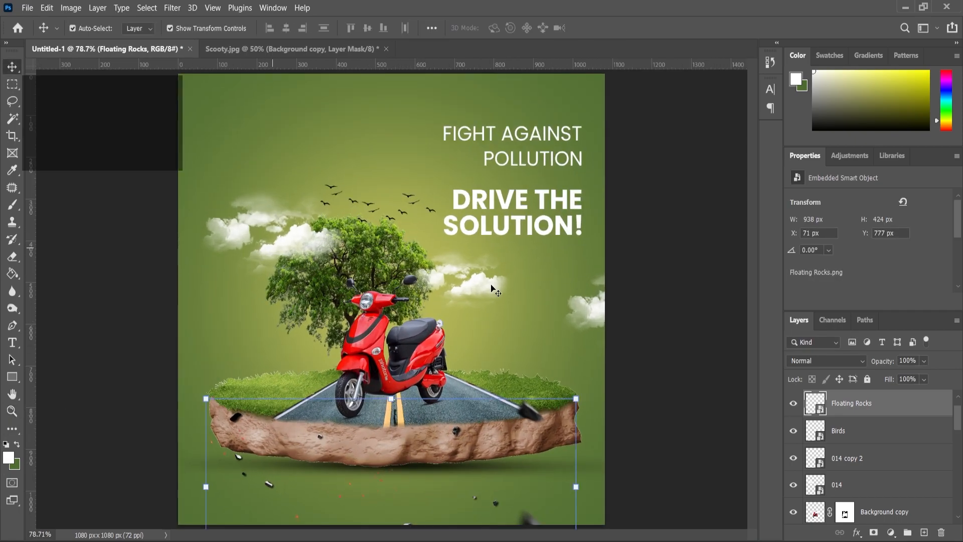
pyautogui.moveTo(580, 401); pyautogui.dragTo(585, 398)
pyautogui.scroll(2, 588, 426)
pyautogui.scroll(-4, 748, 400)
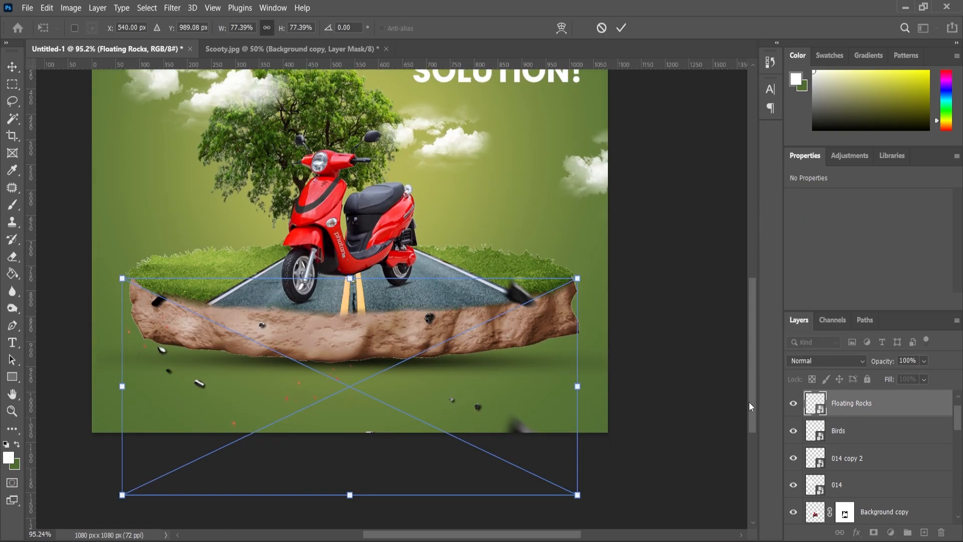
pyautogui.moveTo(577, 215); pyautogui.dragTo(599, 204)
pyautogui.moveTo(507, 350); pyautogui.dragTo(510, 357)
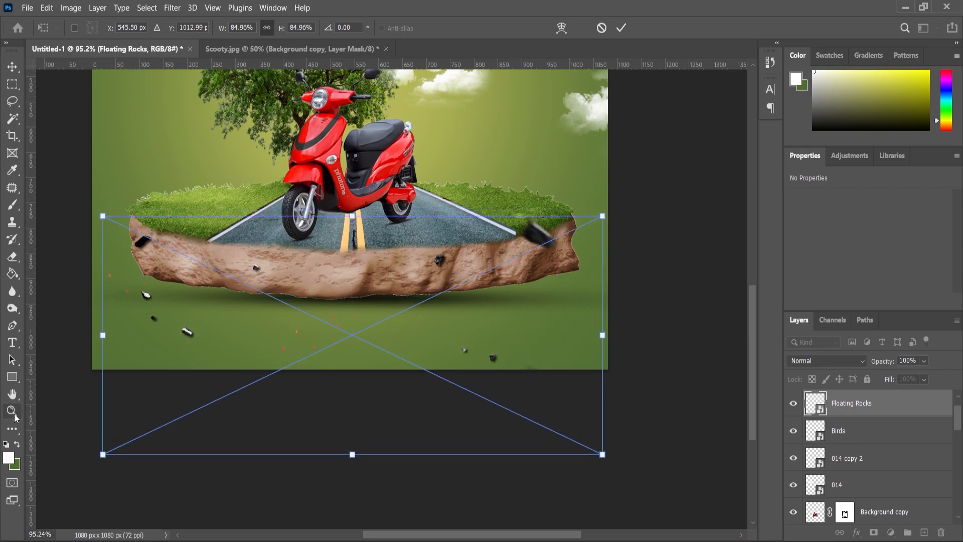
pyautogui.press('Return')
# - Add a new layer clipped to the Floating-Grass copy layer and set the Brush's foreground colour to 000000
pyautogui.scroll(-5, 871, 508)
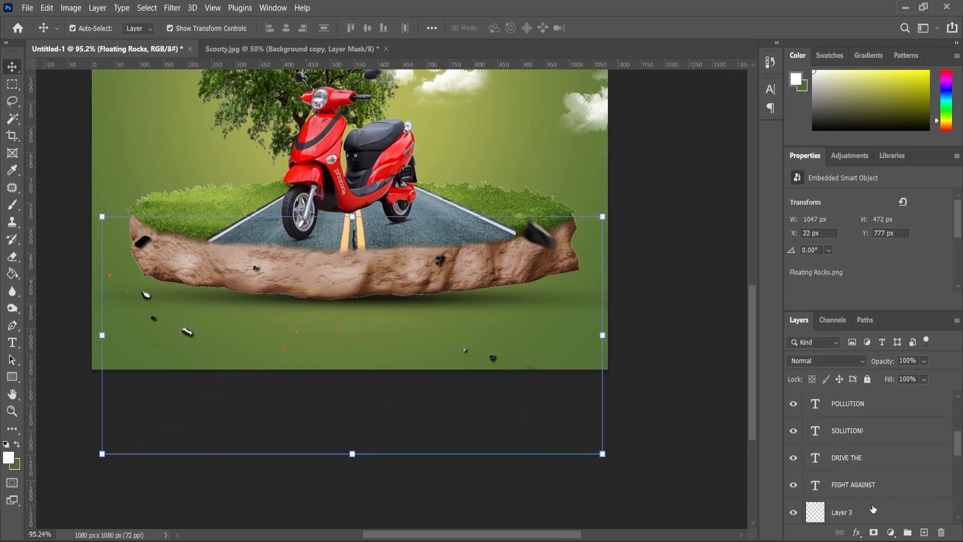
pyautogui.click(857, 468)
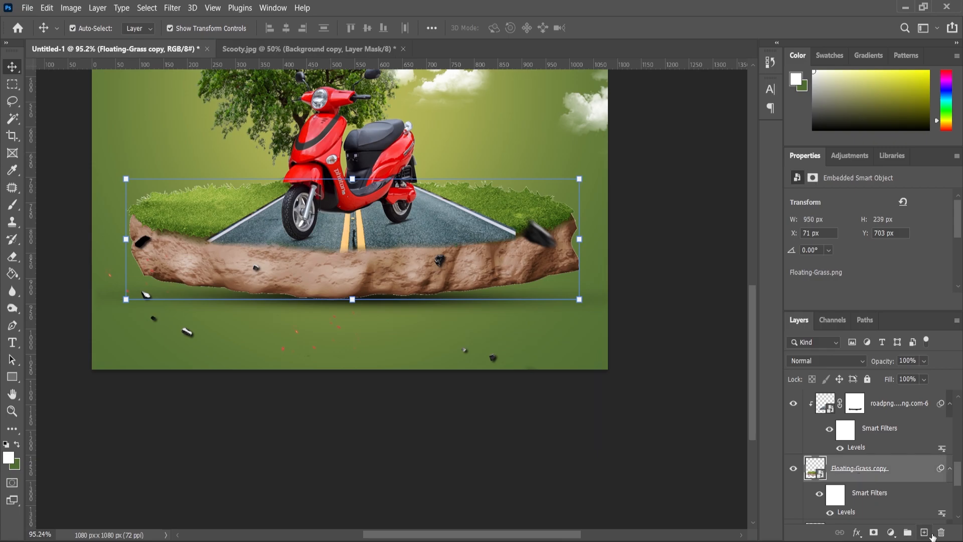
pyautogui.click(923, 532)
pyautogui.press('i')
pyautogui.click(8, 458)
pyautogui.write('000000')
pyautogui.click(763, 178)
pyautogui.press('b')
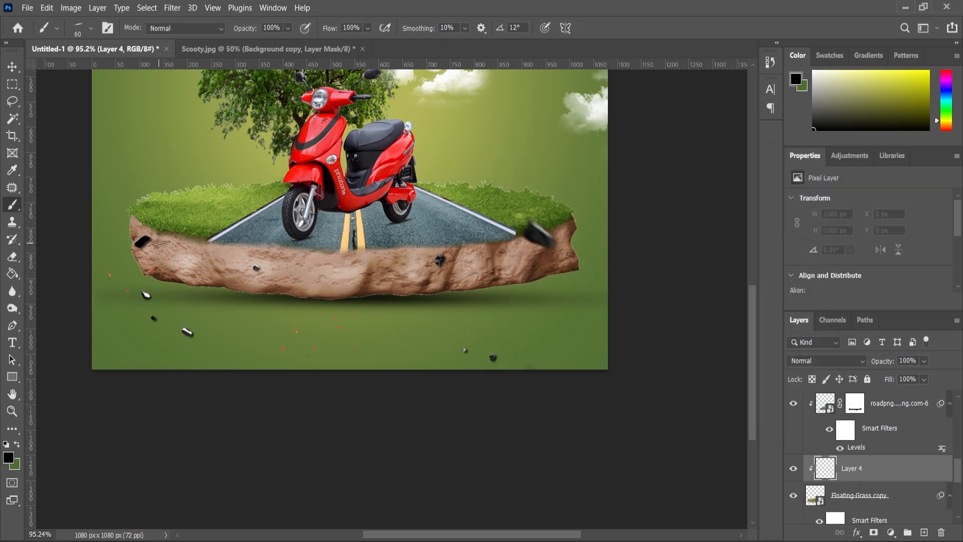
# - Paint black shading along the island's rocky side with a soft 125 px brush and set the layer's opacity to 35%
pyautogui.rightClick(198, 248)
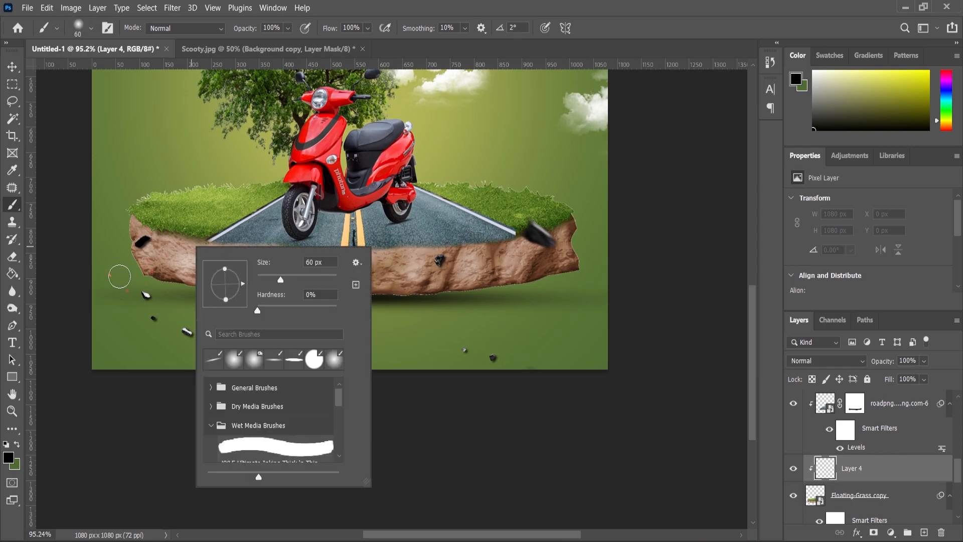
pyautogui.click(15, 205)
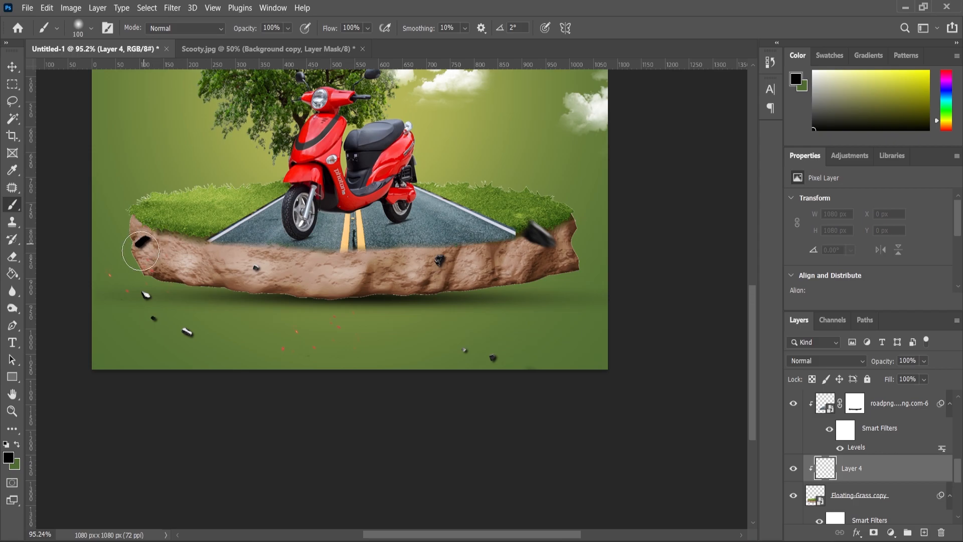
pyautogui.moveTo(129, 258)
pyautogui.mouseDown()
pyautogui.moveTo(169, 277)
pyautogui.moveTo(433, 297)
pyautogui.moveTo(558, 287)
pyautogui.moveTo(567, 248)
pyautogui.mouseUp()
pyautogui.moveTo(932, 375); pyautogui.dragTo(907, 380)
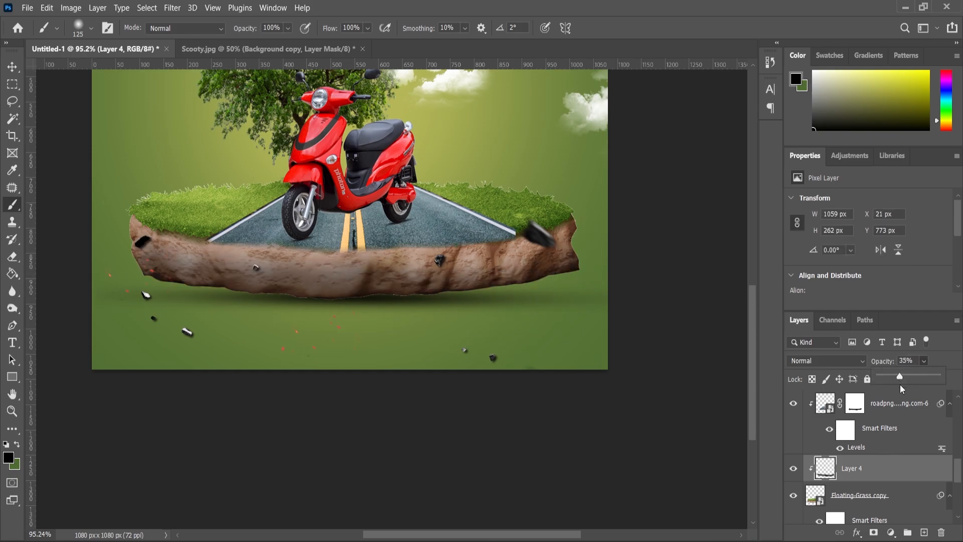
pyautogui.click(793, 469)
pyautogui.click(793, 470)
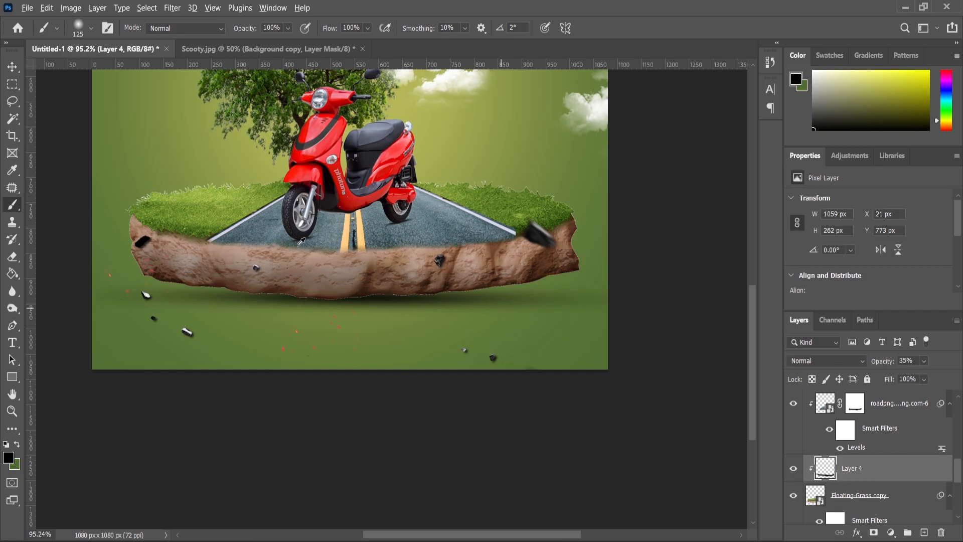
# - Lower the island shading layer's opacity to 12%, hiding and showing the layer to compare the effect
pyautogui.scroll(-1, 372, 277)
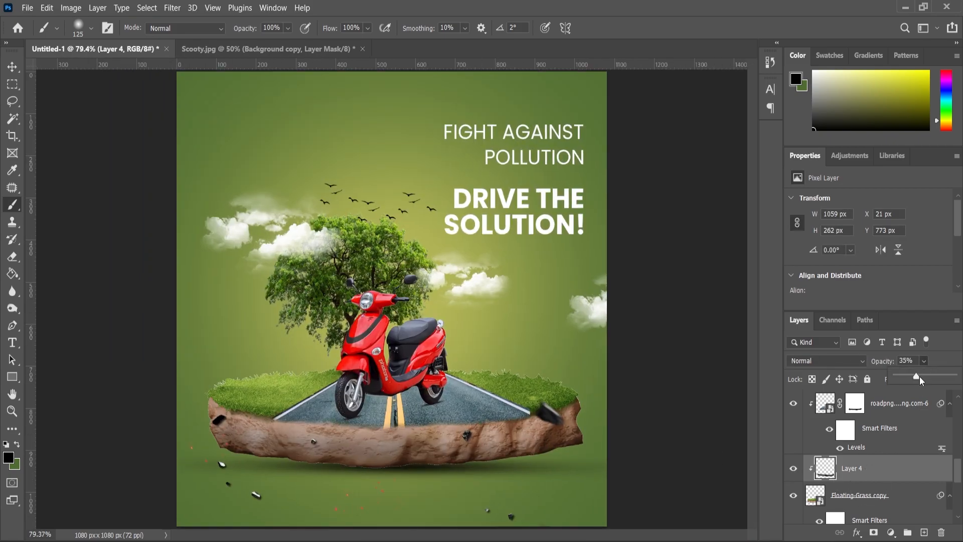
pyautogui.moveTo(912, 379); pyautogui.dragTo(913, 379)
pyautogui.click(794, 470)
pyautogui.click(793, 469)
pyautogui.scroll(-1, 348, 272)
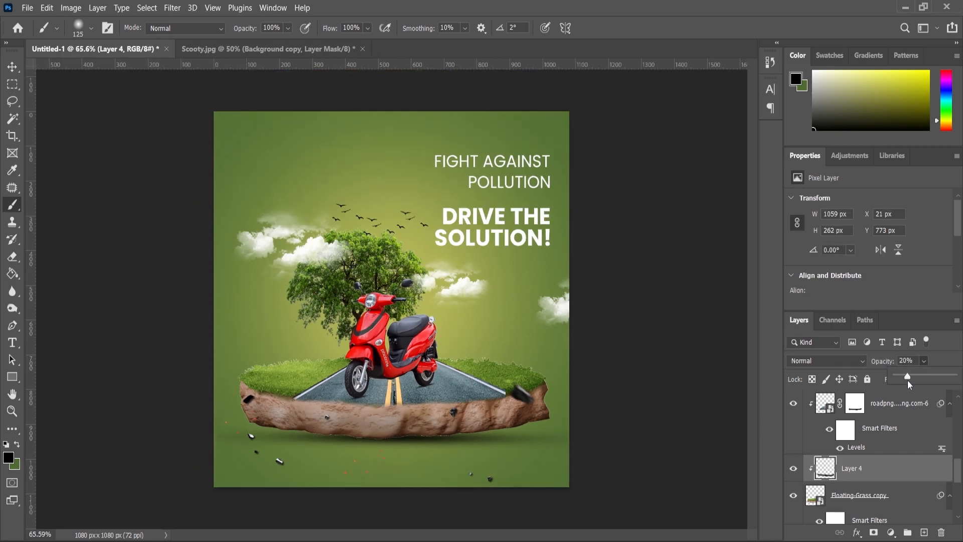
pyautogui.click(792, 469)
pyautogui.click(793, 469)
pyautogui.click(793, 469)
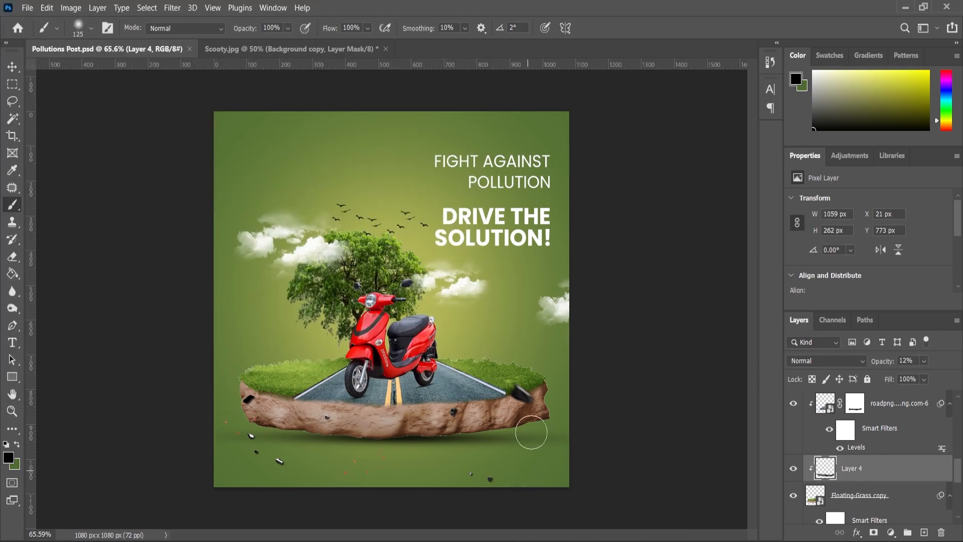
# - Place the orange lens flare image and scale it down around its centre to about 464 x 464 px
pyautogui.click(905, 7)
pyautogui.moveTo(636, 130); pyautogui.dragTo(335, 340)
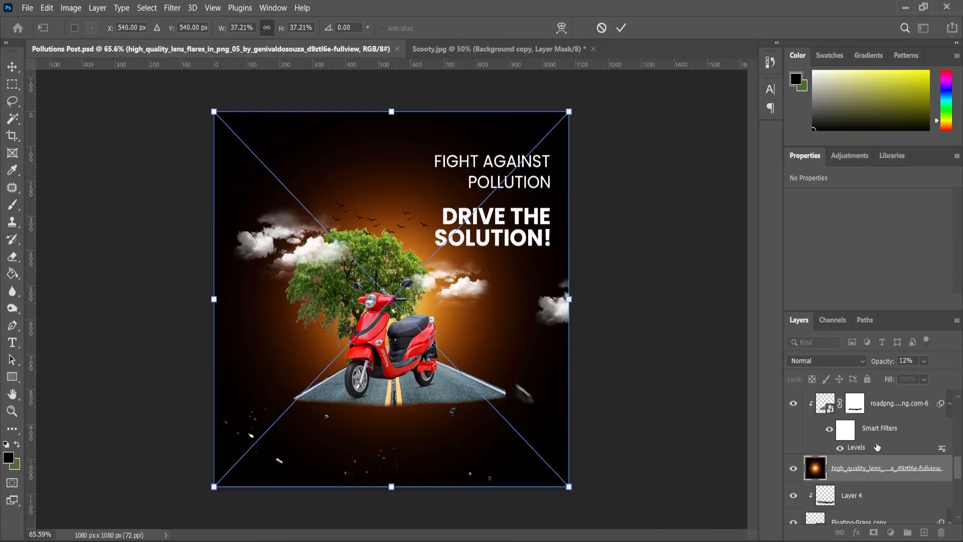
pyautogui.moveTo(846, 479)
pyautogui.mouseDown()
pyautogui.moveTo(853, 378)
pyautogui.moveTo(847, 498)
pyautogui.mouseUp()
pyautogui.hotkey('ctrl', 't')
pyautogui.moveTo(215, 111); pyautogui.dragTo(315, 219)
pyautogui.press('Return')
# - Move the lens flare layer above the tree layer and set its blend mode to Screen
pyautogui.moveTo(847, 484); pyautogui.dragTo(852, 446)
pyautogui.click(830, 360)
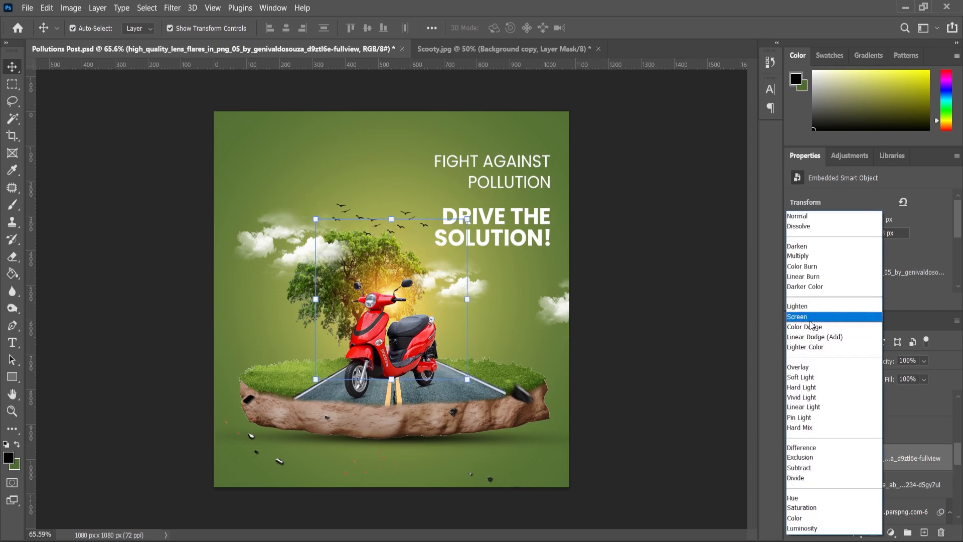
pyautogui.click(810, 316)
# - Scale the lens flare to about 445 x 445 px and position its glow behind the scooter's front, over the lower tree
pyautogui.click(12, 411)
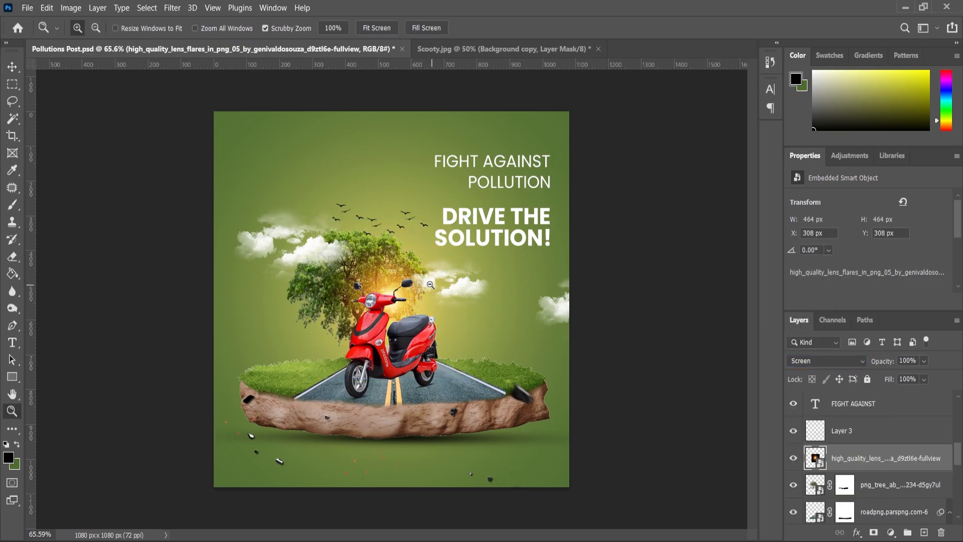
pyautogui.moveTo(421, 291); pyautogui.dragTo(430, 286)
pyautogui.press('v')
pyautogui.moveTo(498, 178); pyautogui.dragTo(489, 214)
pyautogui.moveTo(421, 302); pyautogui.dragTo(436, 341)
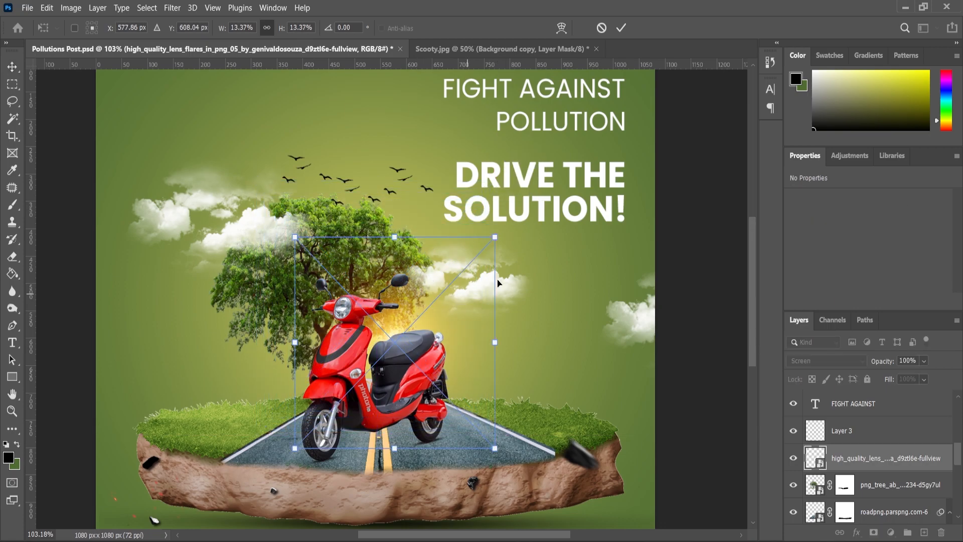
pyautogui.moveTo(495, 237); pyautogui.dragTo(506, 225)
pyautogui.moveTo(417, 355); pyautogui.dragTo(386, 360)
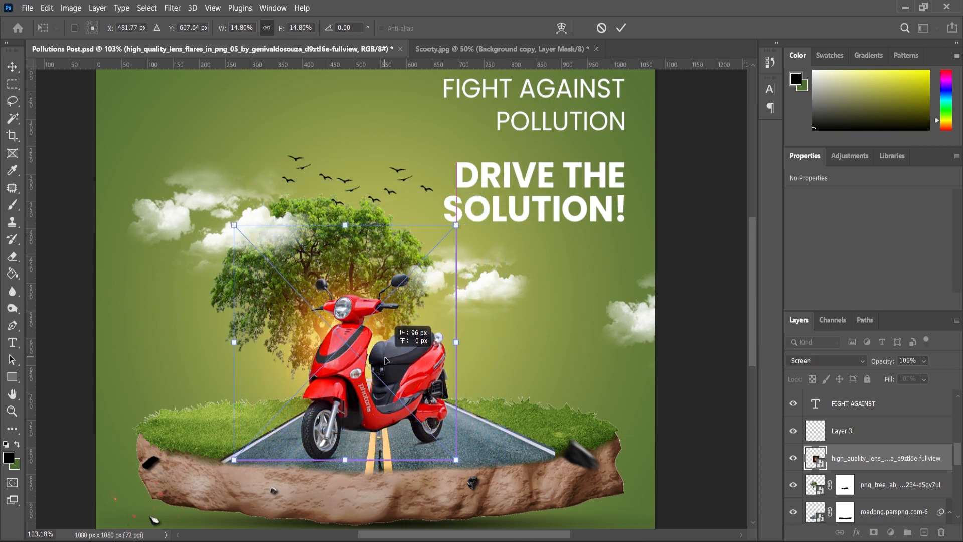
pyautogui.moveTo(454, 459); pyautogui.dragTo(460, 465)
pyautogui.click(12, 410)
pyautogui.moveTo(504, 265); pyautogui.dragTo(478, 264)
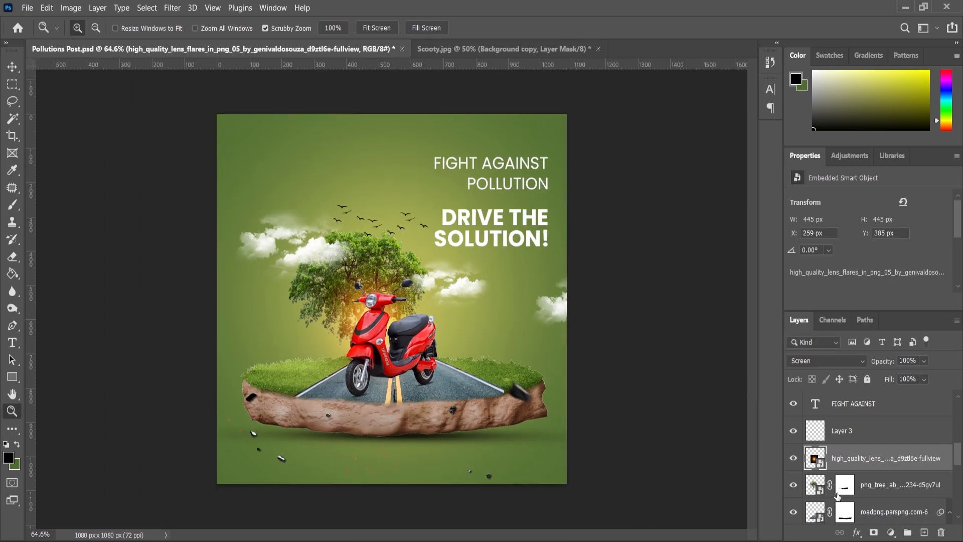
pyautogui.click(786, 461)
pyautogui.scroll(-1, 572, 321)
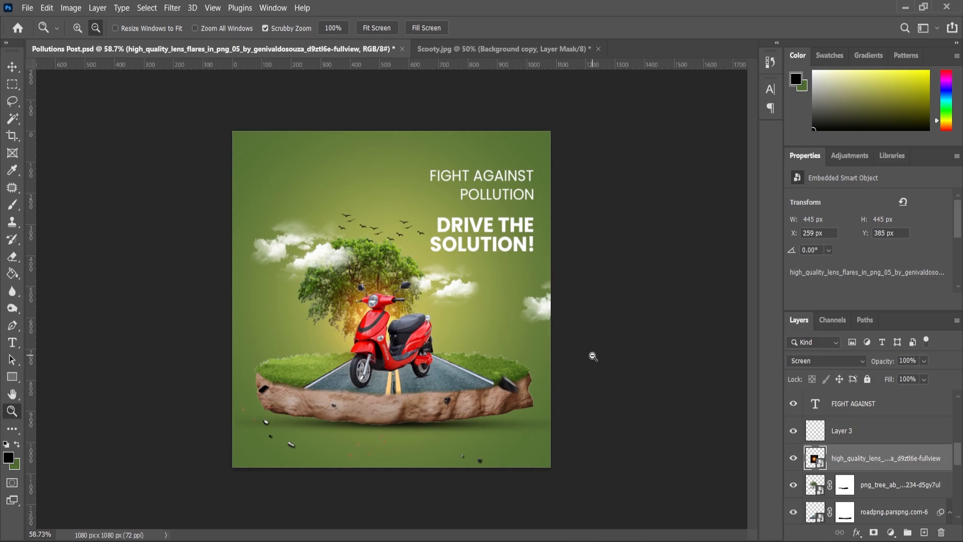
# - Select all four headline lines, scale them up to about 105% and move them slightly up and right
pyautogui.scroll(1, 594, 356)
pyautogui.press('v')
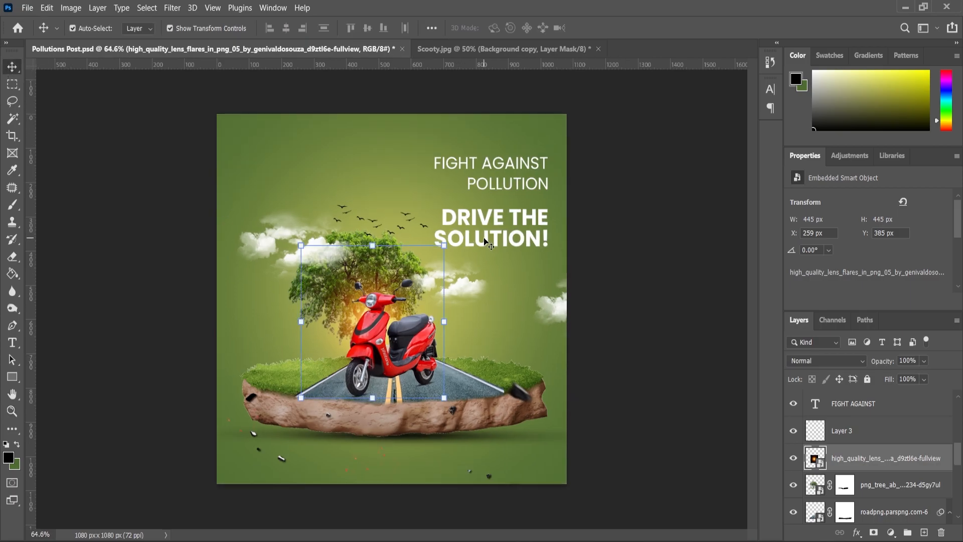
pyautogui.click(485, 241)
pyautogui.moveTo(604, 245); pyautogui.dragTo(488, 153)
pyautogui.moveTo(546, 157); pyautogui.dragTo(550, 154)
pyautogui.moveTo(529, 218); pyautogui.dragTo(533, 211)
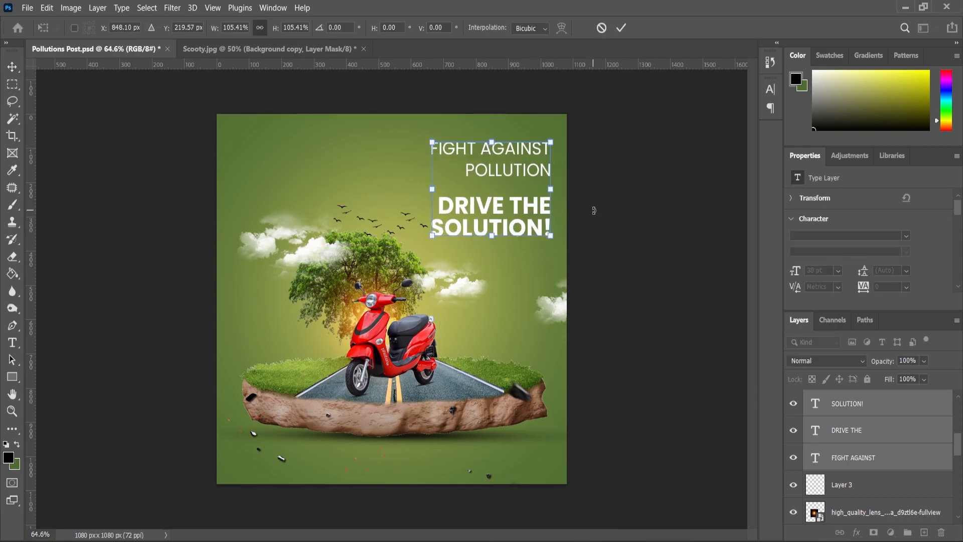
pyautogui.press('Right')
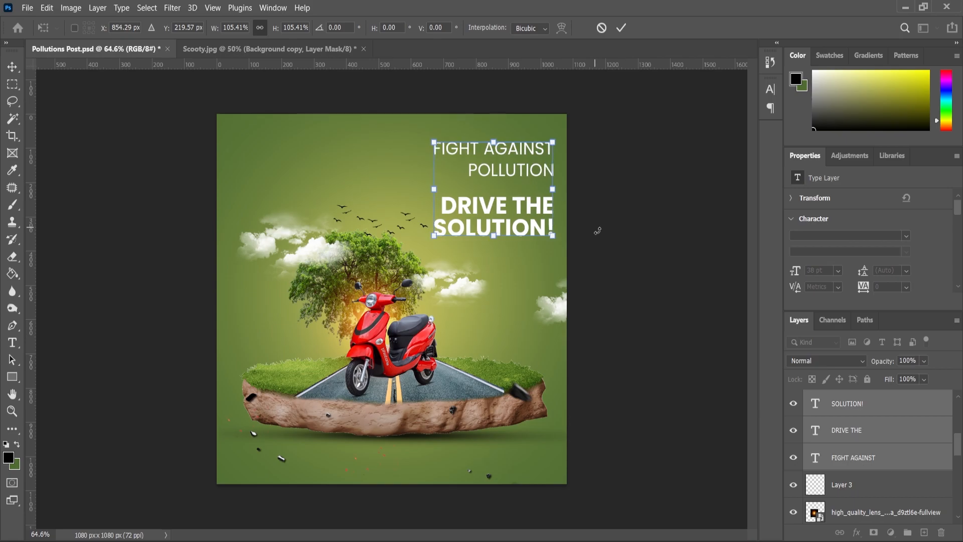
pyautogui.press('Return')
# - Select the scene layers together with the SOLUTION! line, scale them to about 103% and move them down 43 px
pyautogui.moveTo(611, 482); pyautogui.dragTo(151, 207)
pyautogui.click(217, 376)
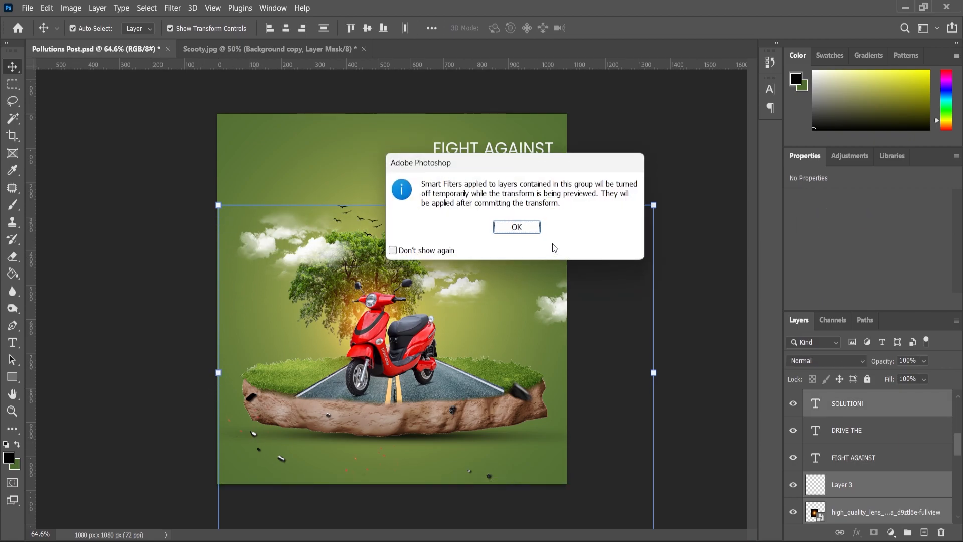
pyautogui.press('Return')
pyautogui.moveTo(217, 373); pyautogui.dragTo(211, 373)
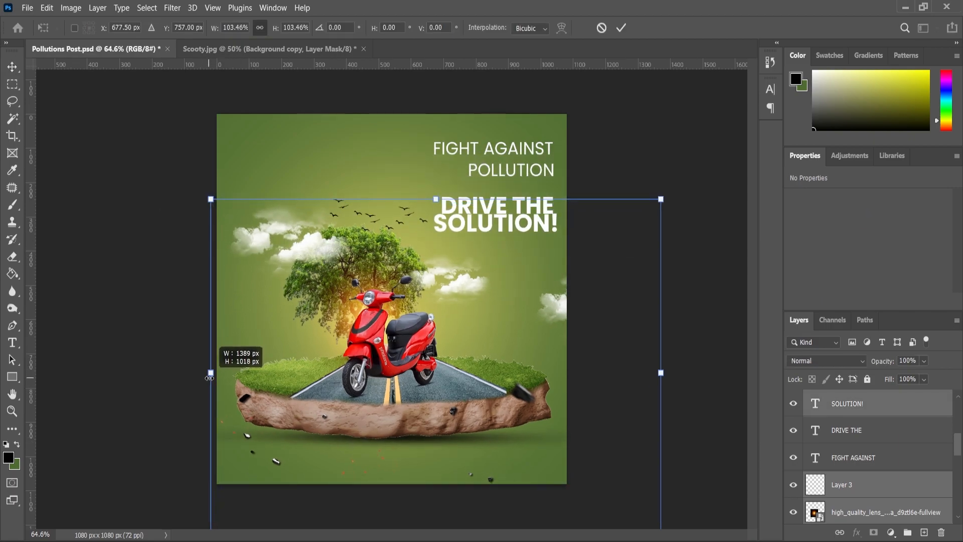
pyautogui.moveTo(360, 389); pyautogui.dragTo(360, 403)
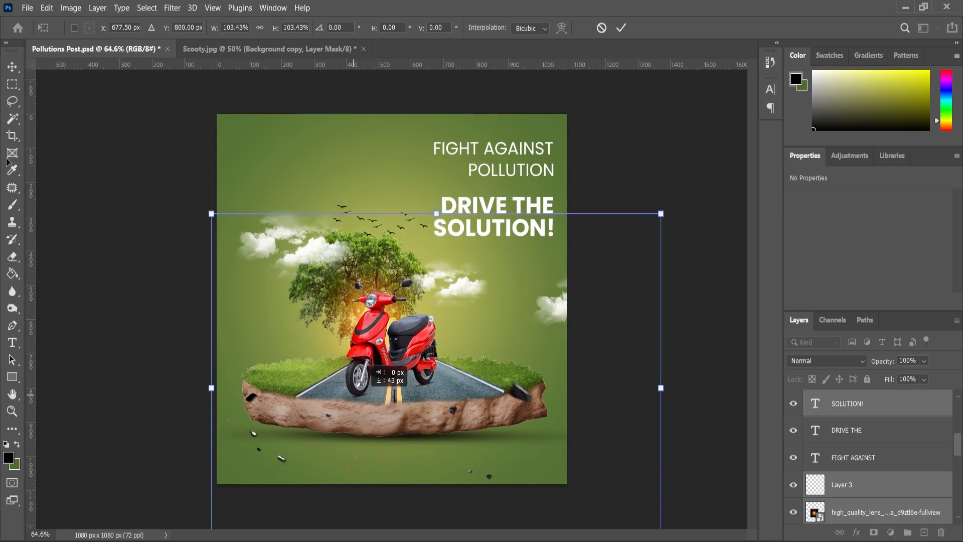
pyautogui.click(95, 245)
# - Move the SOLUTION! line straight up so it sits closer beneath DRIVE THE
pyautogui.scroll(5, 525, 241)
pyautogui.moveTo(550, 223); pyautogui.dragTo(550, 210)
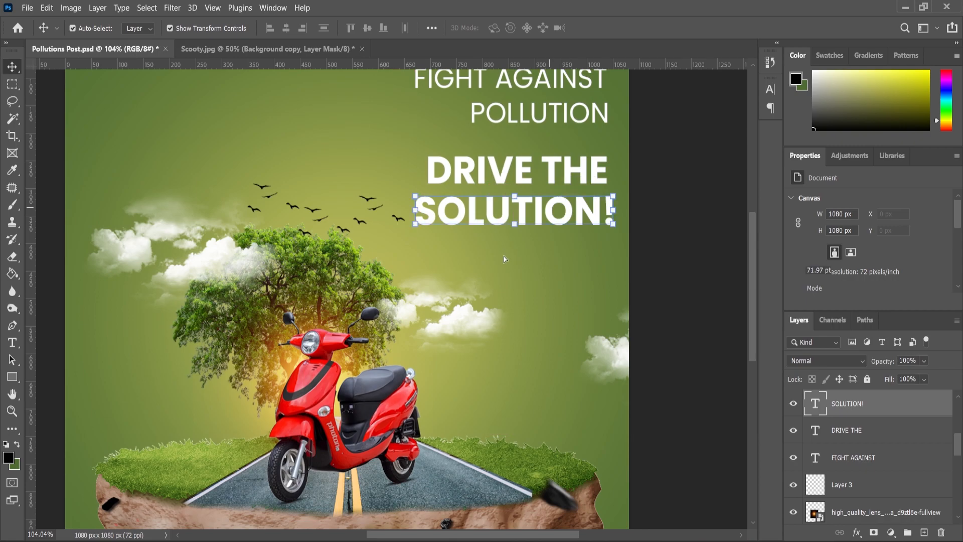
pyautogui.scroll(-3, 503, 257)
pyautogui.scroll(-1, 636, 249)
# - Select all four headline lines and scale them down to about 90%
pyautogui.moveTo(594, 246); pyautogui.dragTo(546, 162)
pyautogui.scroll(3, 551, 134)
pyautogui.hotkey('ctrl', 't')
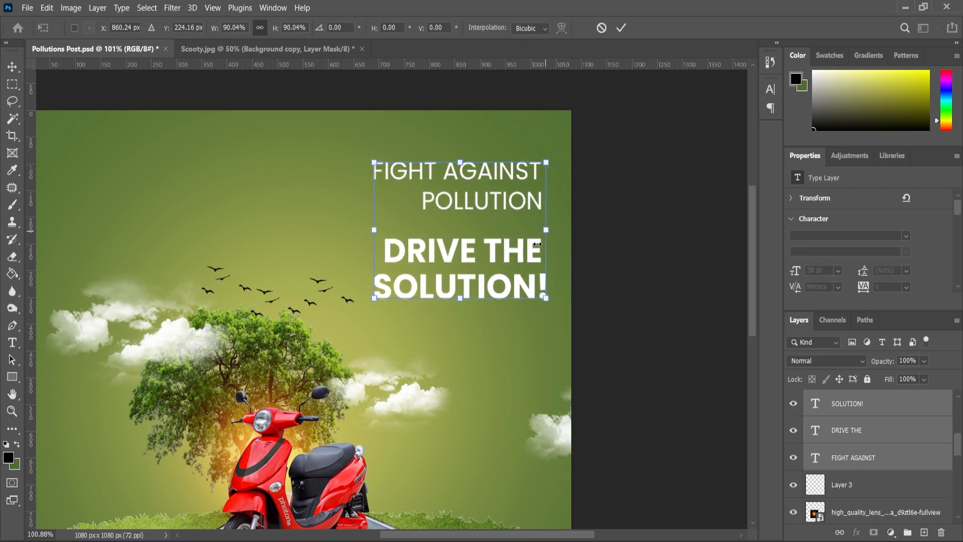
pyautogui.press('Return')
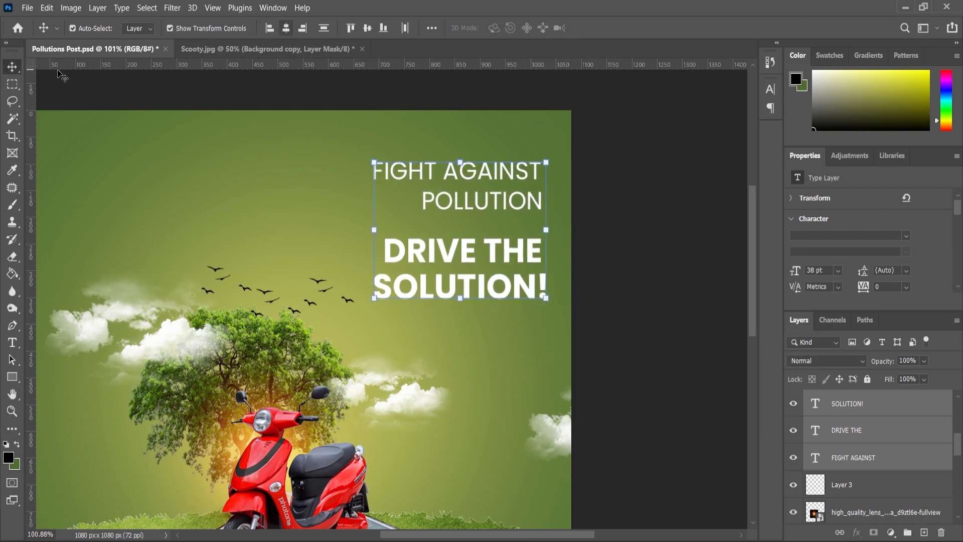
# - Align the right edges of the four headline lines and nudge the block slightly right and down
pyautogui.click(301, 28)
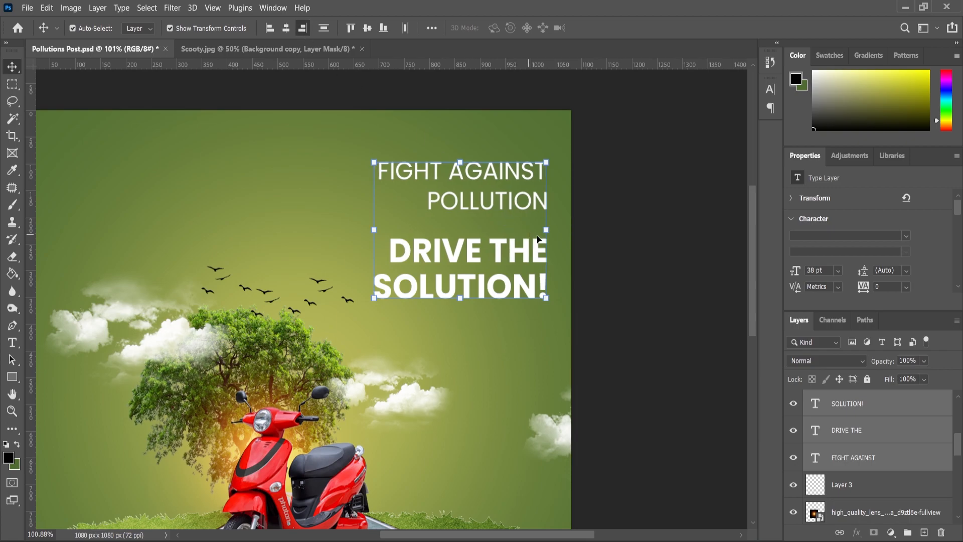
pyautogui.moveTo(538, 251); pyautogui.dragTo(540, 248)
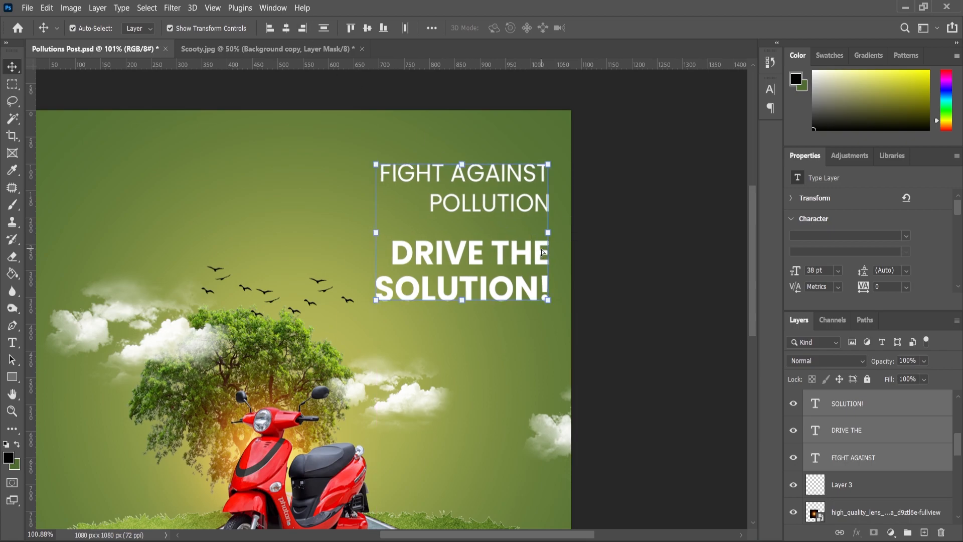
pyautogui.click(612, 229)
pyautogui.scroll(-5, 609, 220)
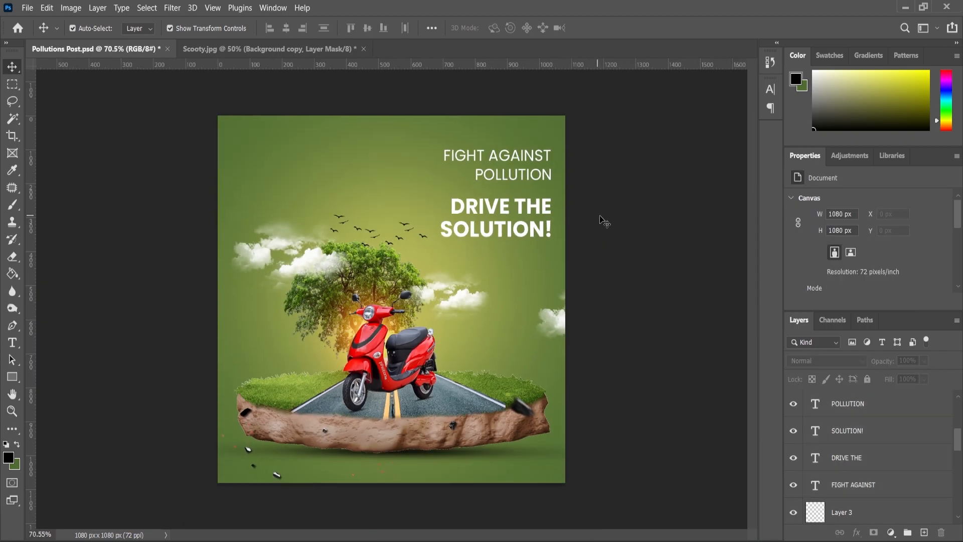
# - Add a Curves adjustment above the topmost cloud layer and lower the curve's midpoint slightly to darken the poster
pyautogui.scroll(1, 599, 219)
pyautogui.scroll(3, 887, 400)
pyautogui.scroll(2, 886, 400)
pyautogui.click(846, 410)
pyautogui.click(891, 532)
pyautogui.click(883, 370)
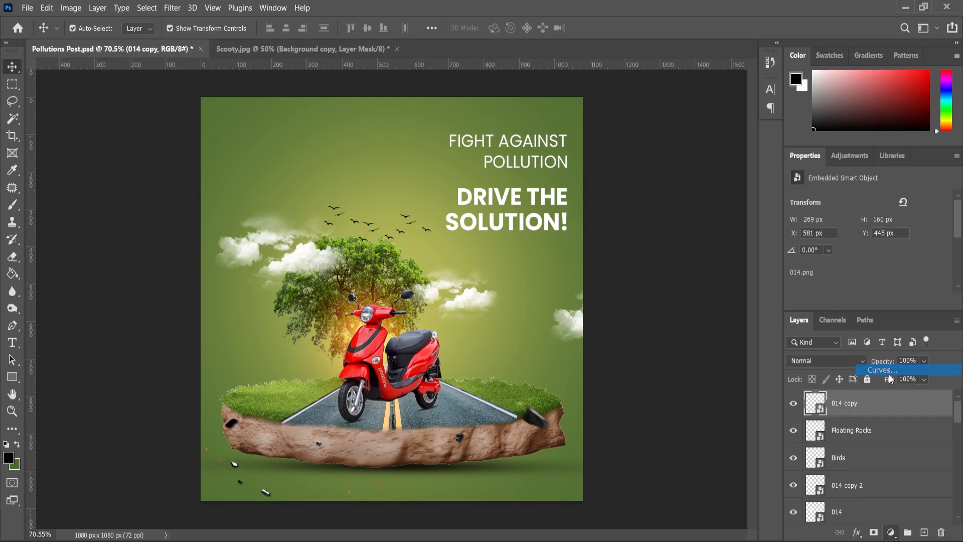
pyautogui.moveTo(874, 241); pyautogui.dragTo(873, 245)
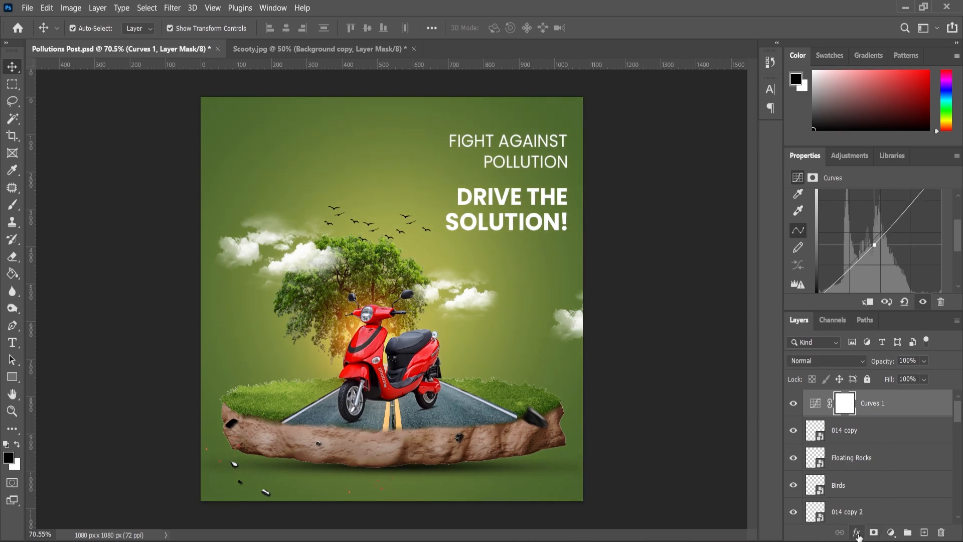
# - Add a Levels adjustment above the Curves layer with input levels of 1, 0.96 and 231
pyautogui.click(857, 535)
pyautogui.click(773, 492)
pyautogui.click(891, 533)
pyautogui.click(881, 356)
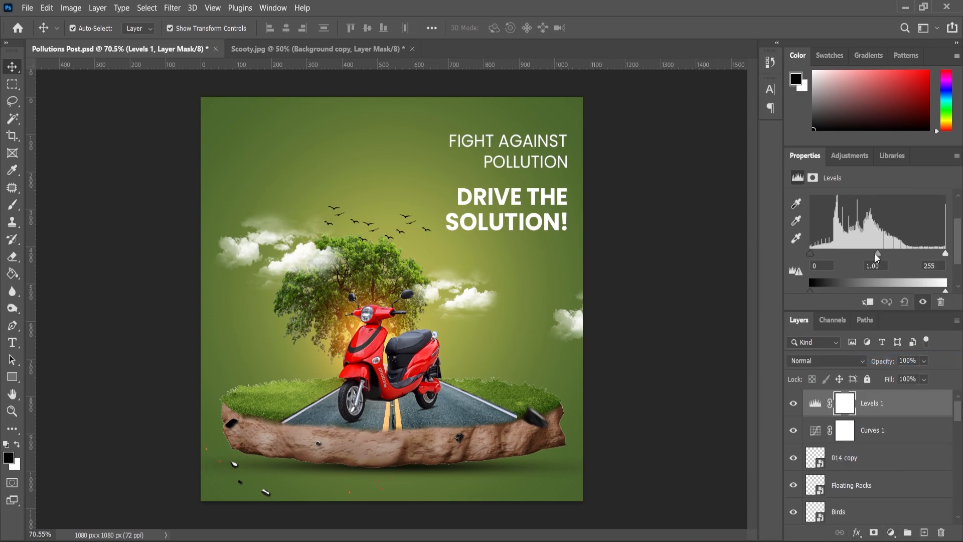
pyautogui.moveTo(878, 253); pyautogui.dragTo(880, 253)
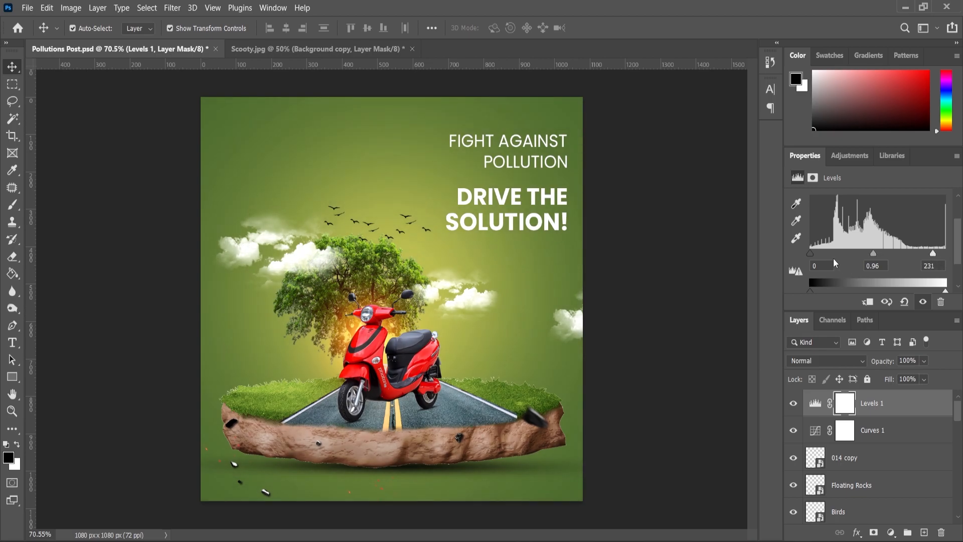
pyautogui.moveTo(811, 251); pyautogui.dragTo(810, 252)
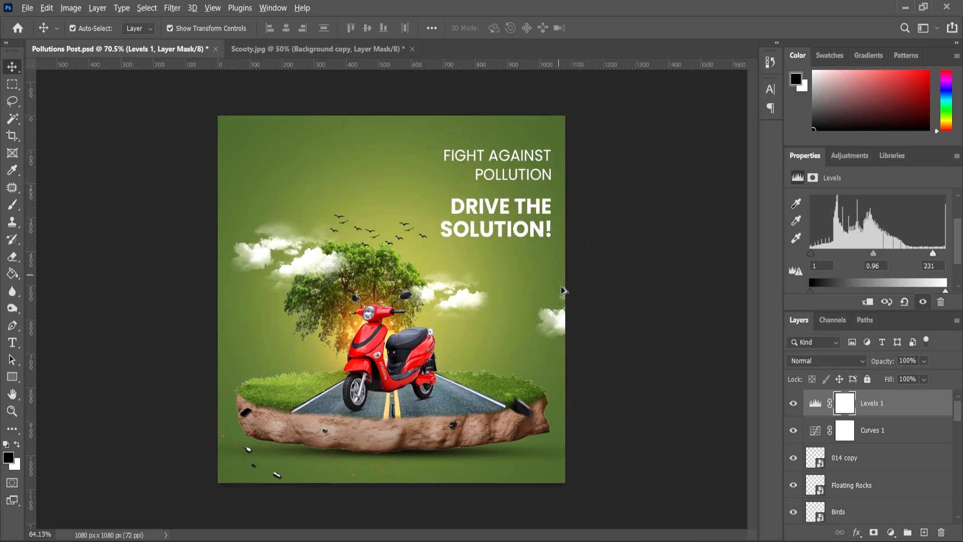